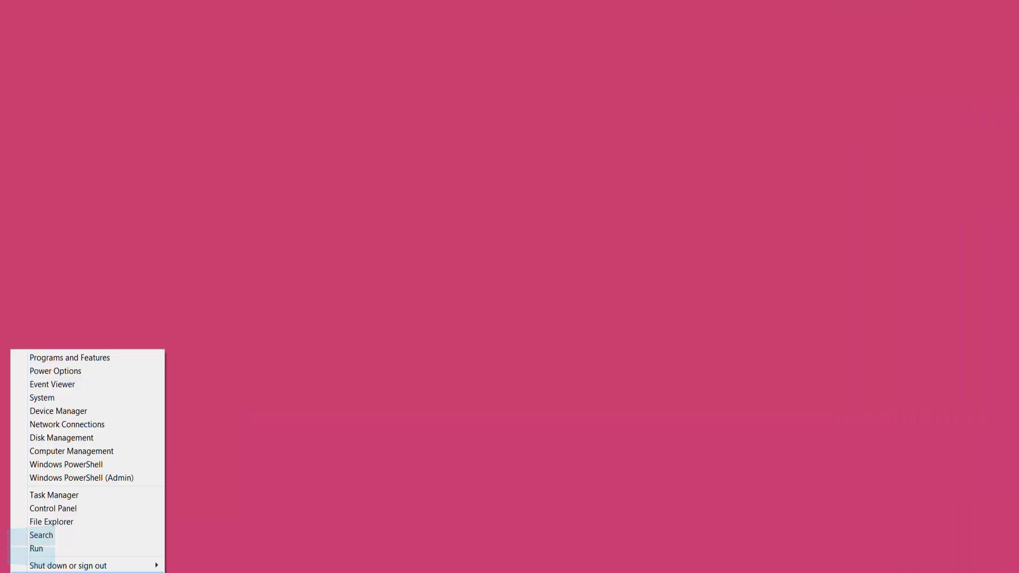
Step: Open the advanced speech options from Control Panel's Speech Recognition page
left_click(58, 507)
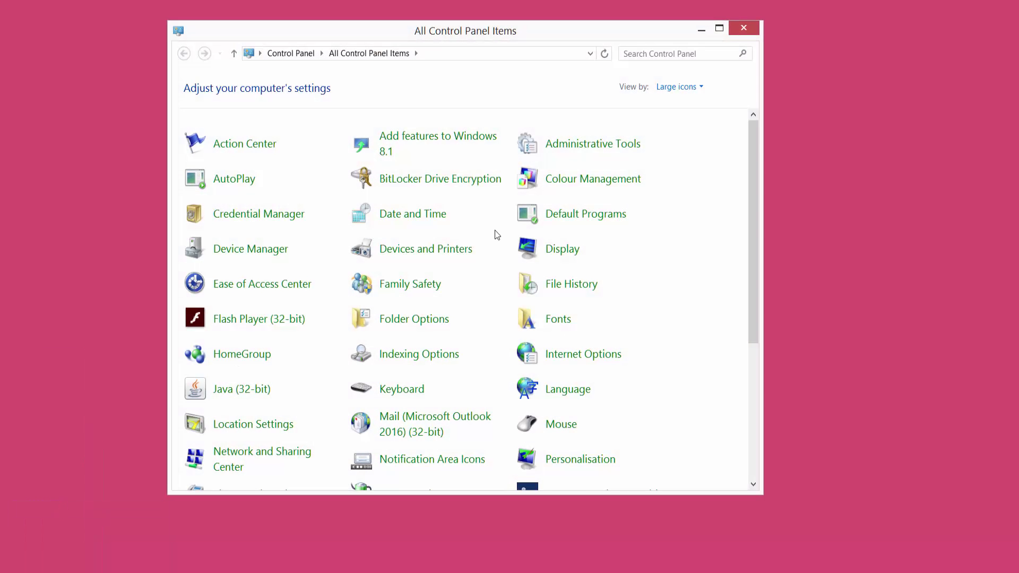
left_click_drag(753, 137, 753, 271)
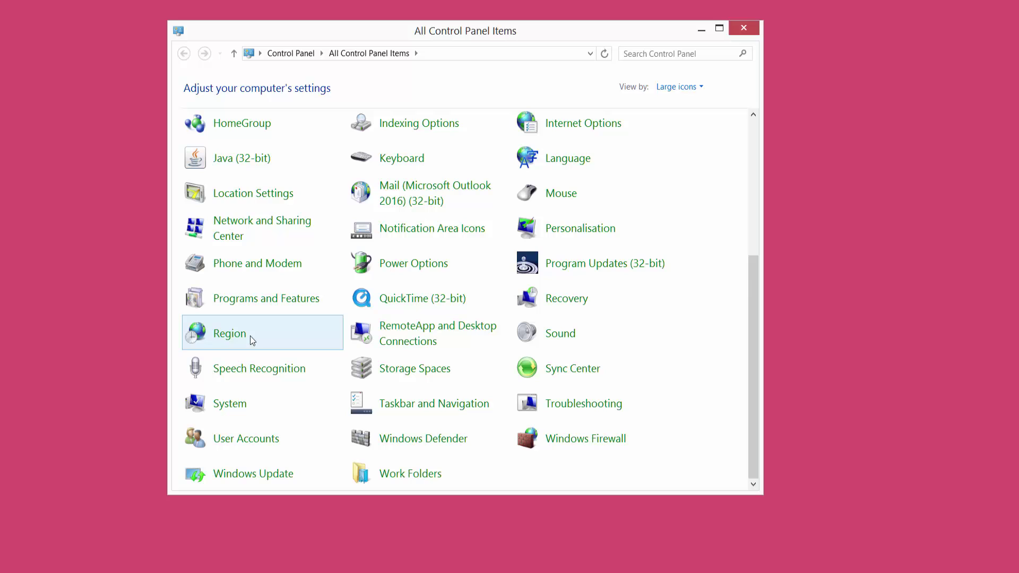
left_click(245, 371)
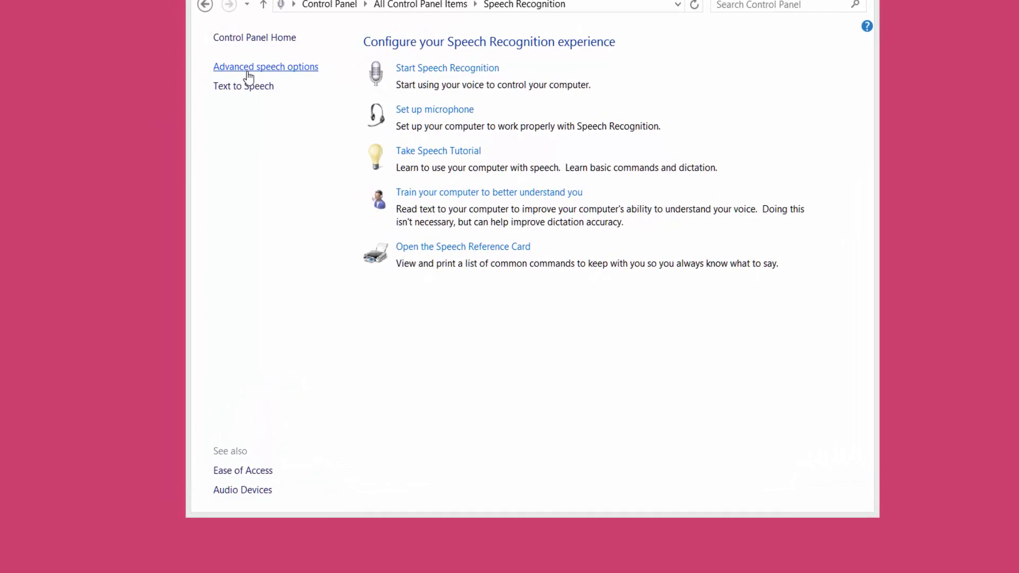
left_click(248, 69)
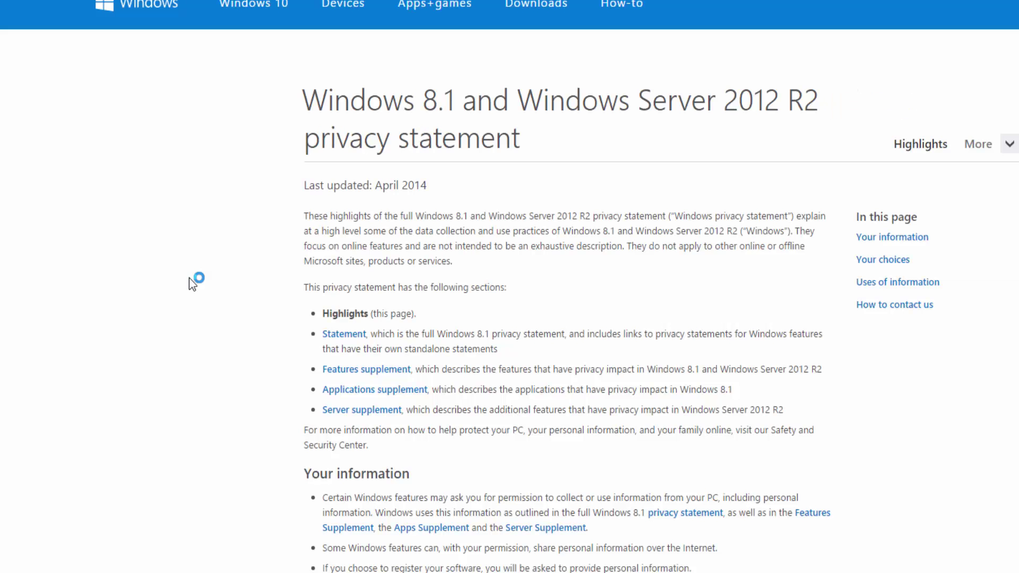
key("alt+Tab")
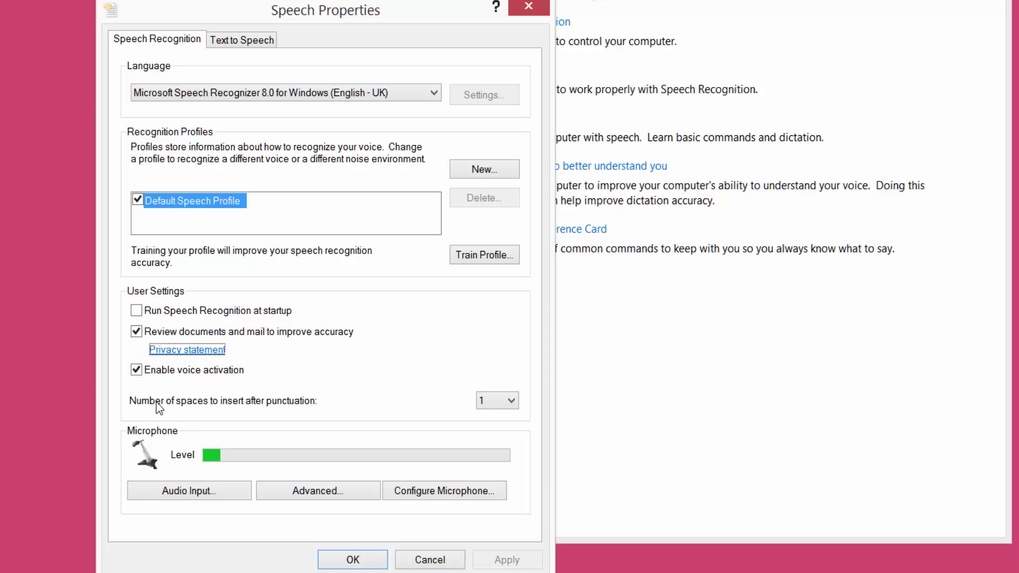
Step: Try two spaces after punctuation, then set it back to one
left_click(499, 403)
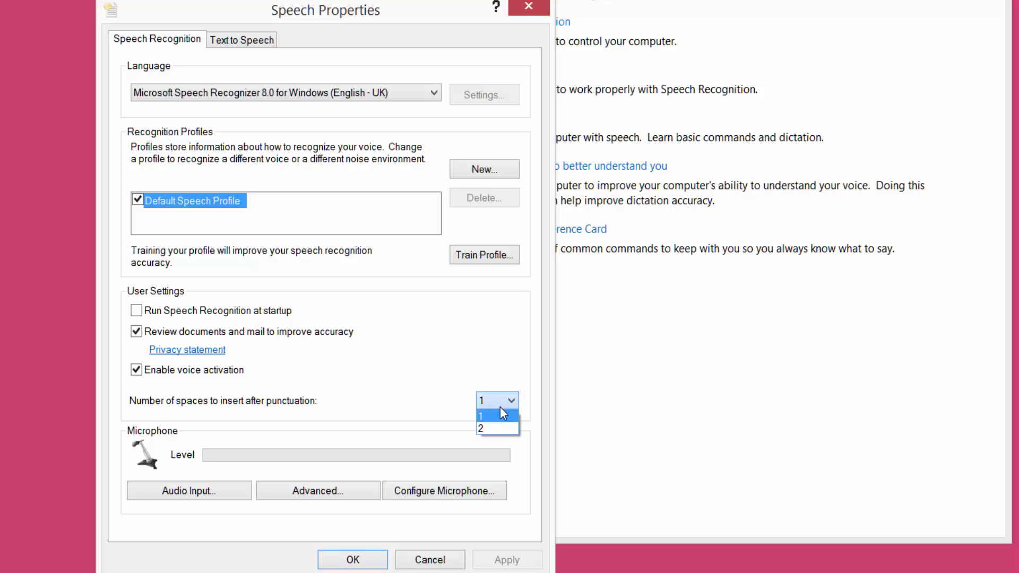
left_click(498, 428)
left_click(497, 402)
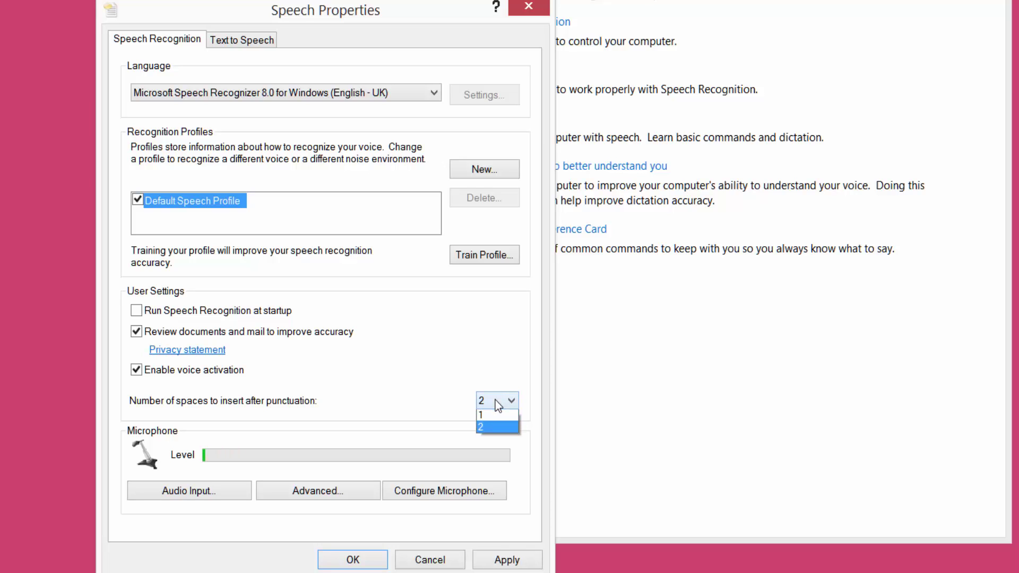
left_click(491, 416)
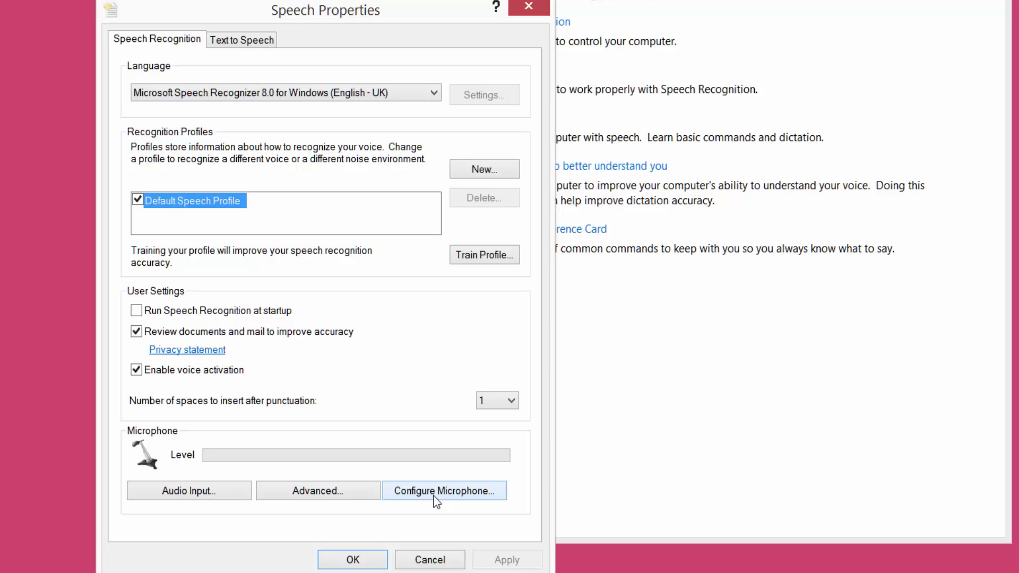
Step: Select the Logitech USB Headset as the recording device and confirm Speech Properties with OK
left_click(181, 491)
left_click(216, 89)
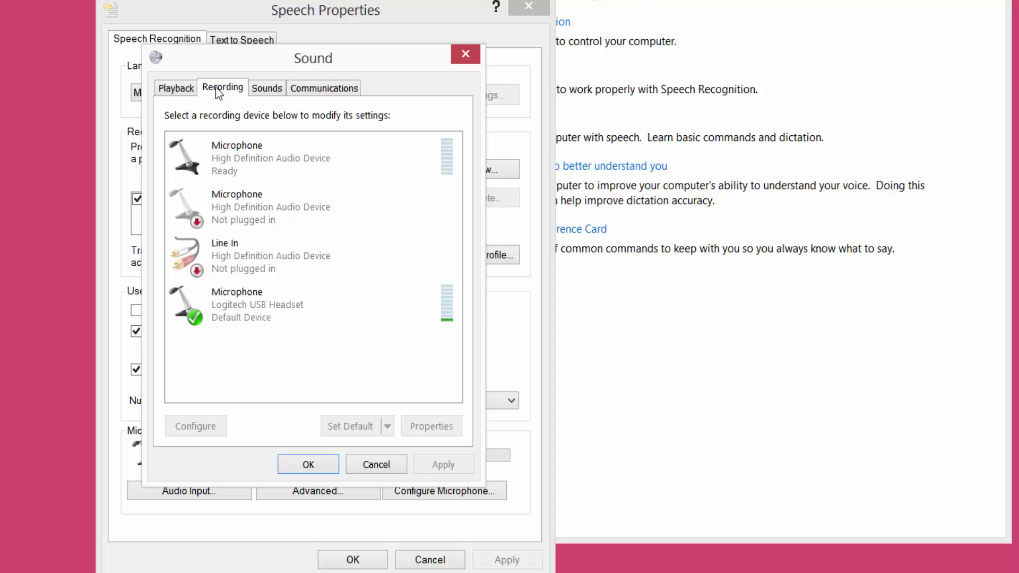
left_click(236, 310)
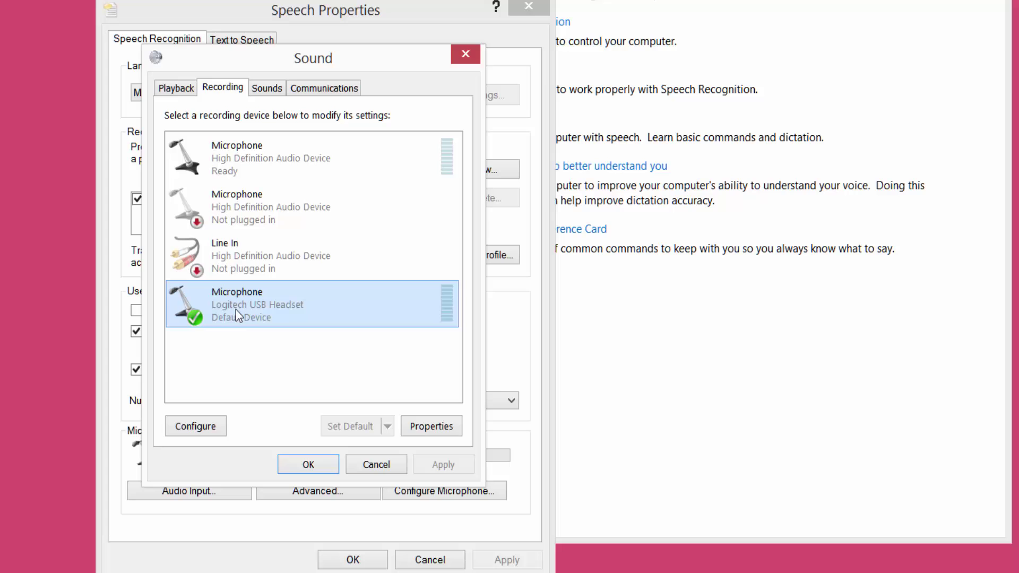
left_click(315, 462)
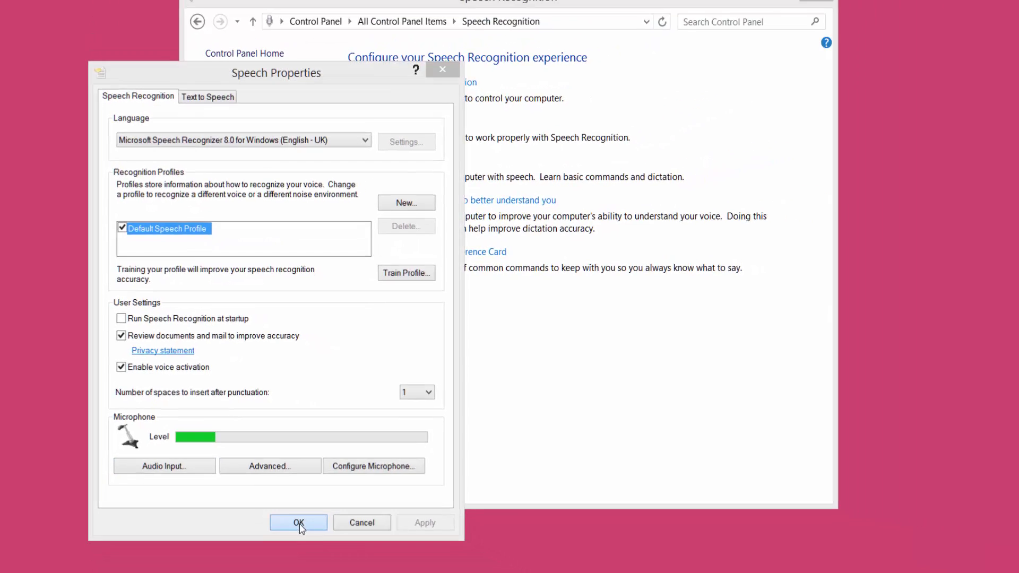
left_click(299, 524)
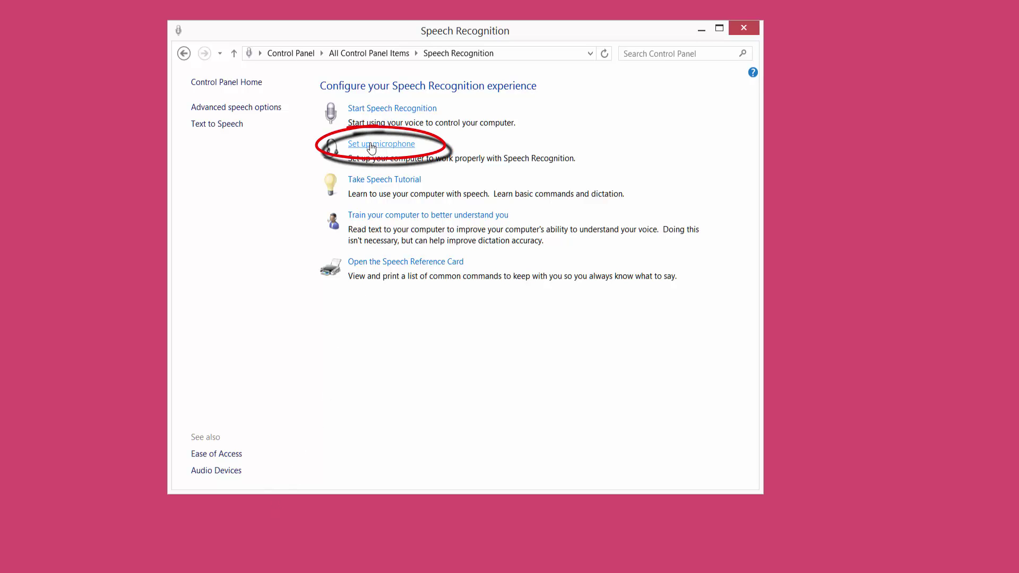
Step: Run the microphone setup as a Headset Microphone through placement and volume pages to Finish
left_click(371, 148)
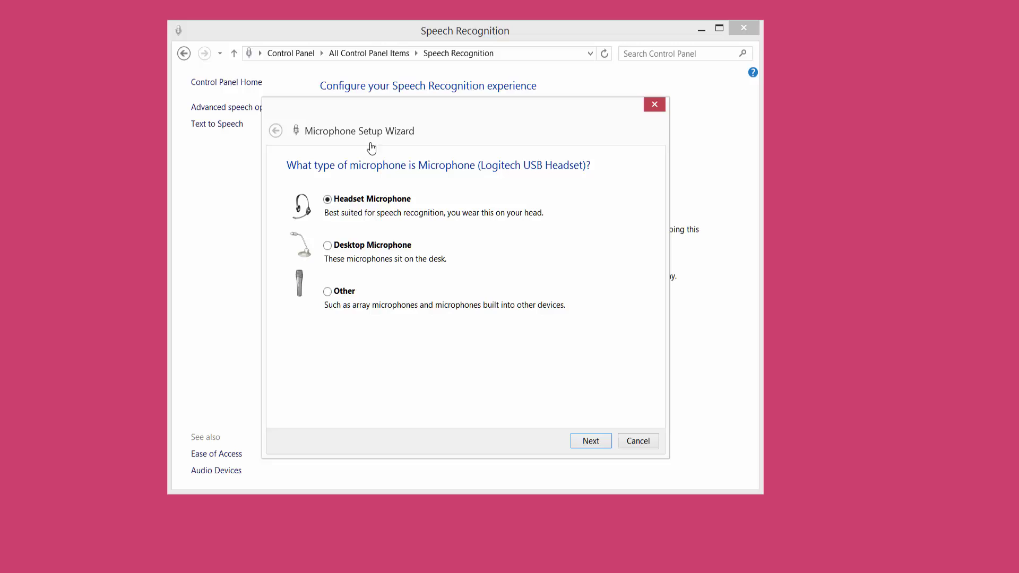
left_click(327, 246)
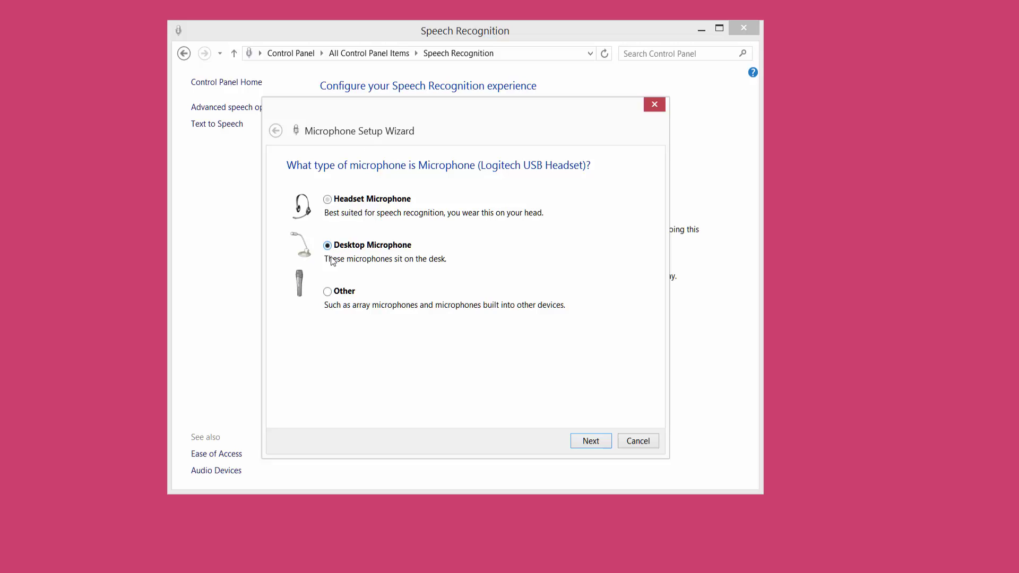
left_click(327, 291)
left_click(328, 200)
left_click(588, 446)
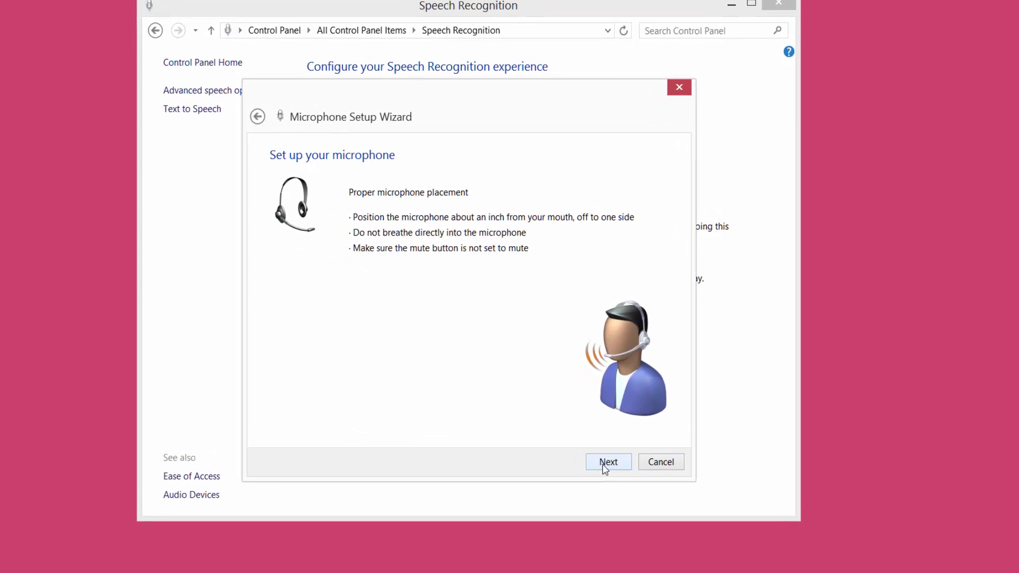
left_click(588, 446)
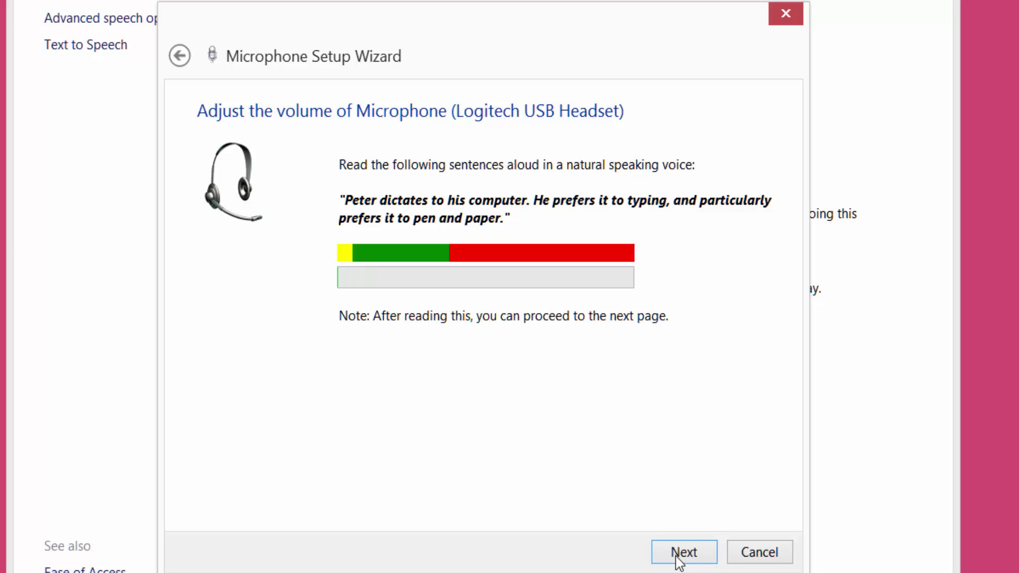
left_click(678, 557)
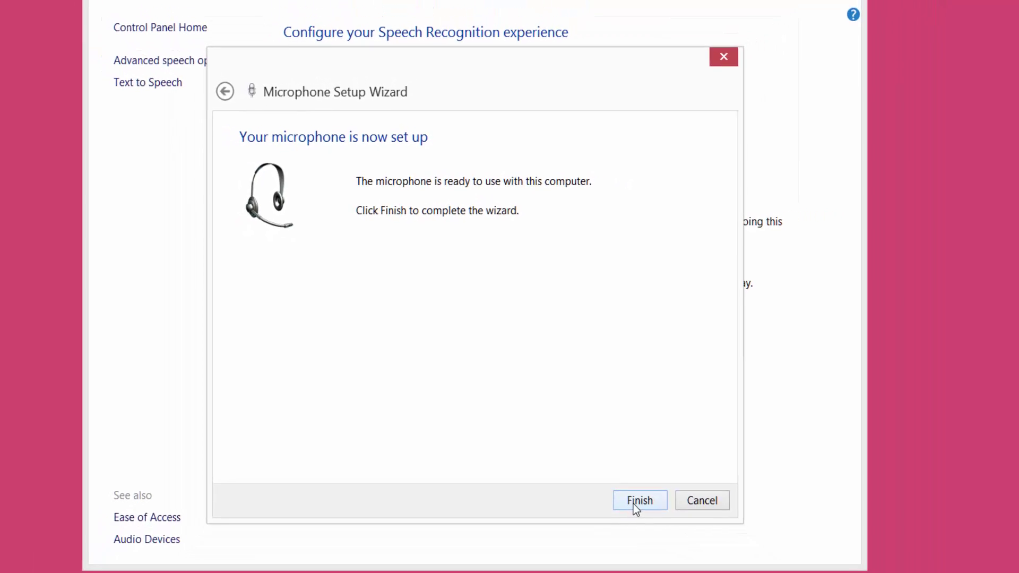
left_click(617, 480)
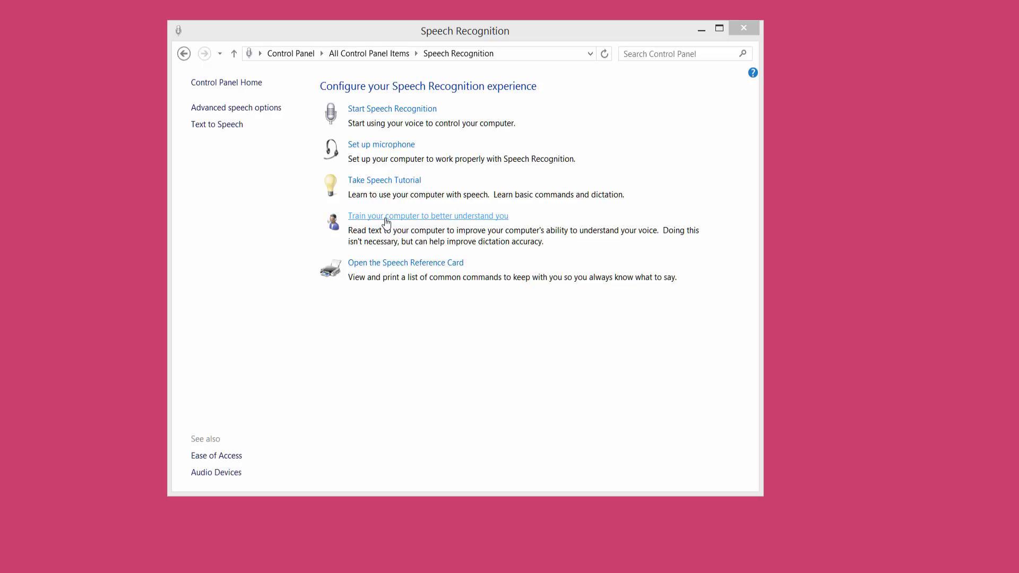
Step: Read the voice training text aloud, then cancel the extra training round
left_click(386, 222)
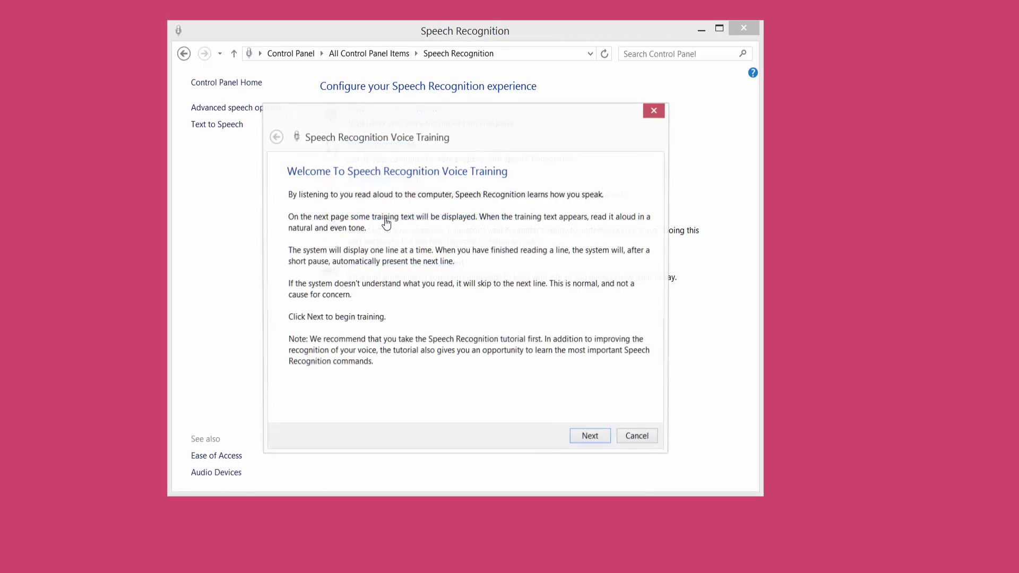
left_click(603, 438)
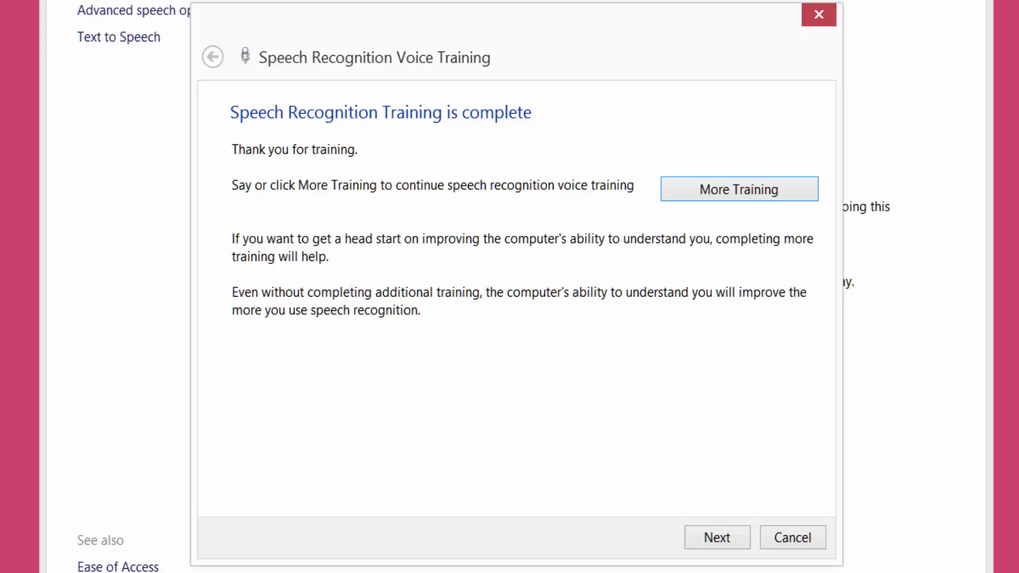
key("Return")
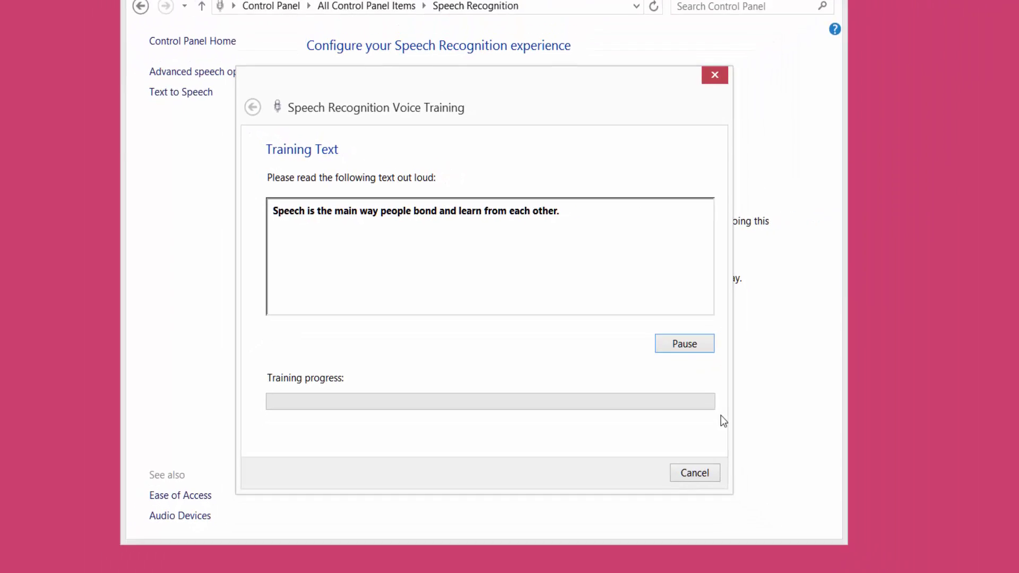
left_click(639, 435)
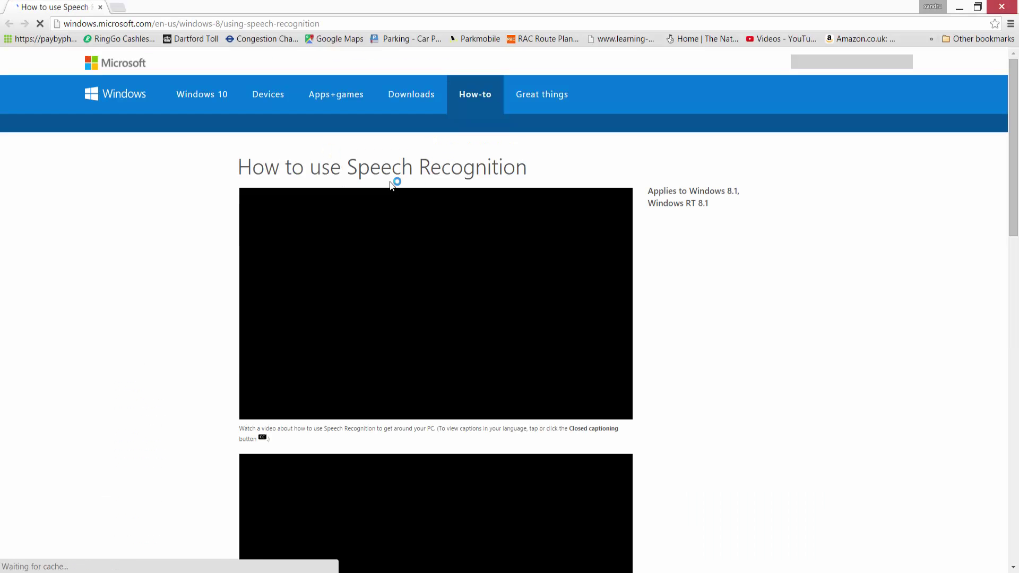
Step: Scroll the How to use Speech Recognition page and expand the Dictation commands list
mouse_move(447, 314)
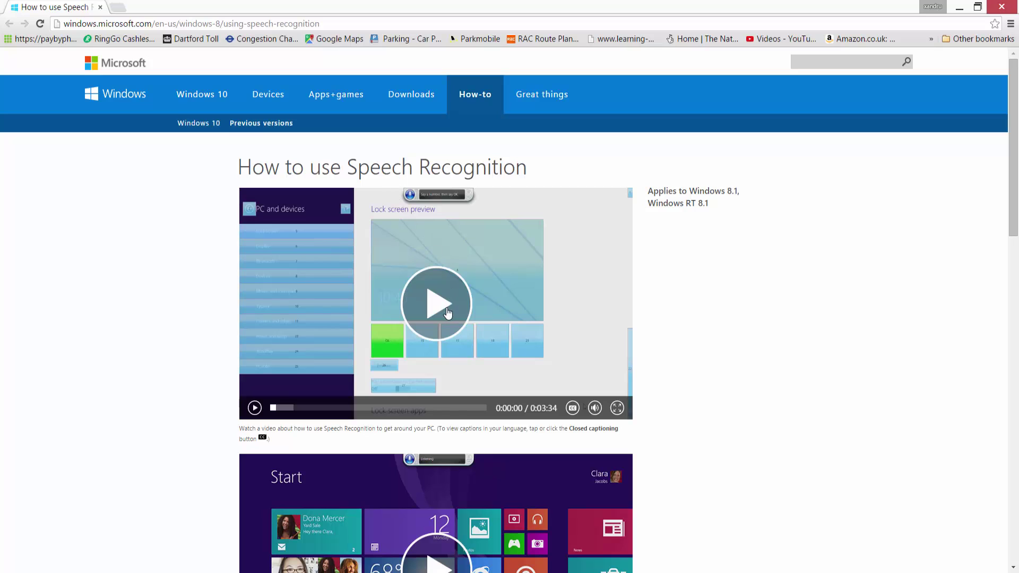
scroll(448, 319, "down", 8)
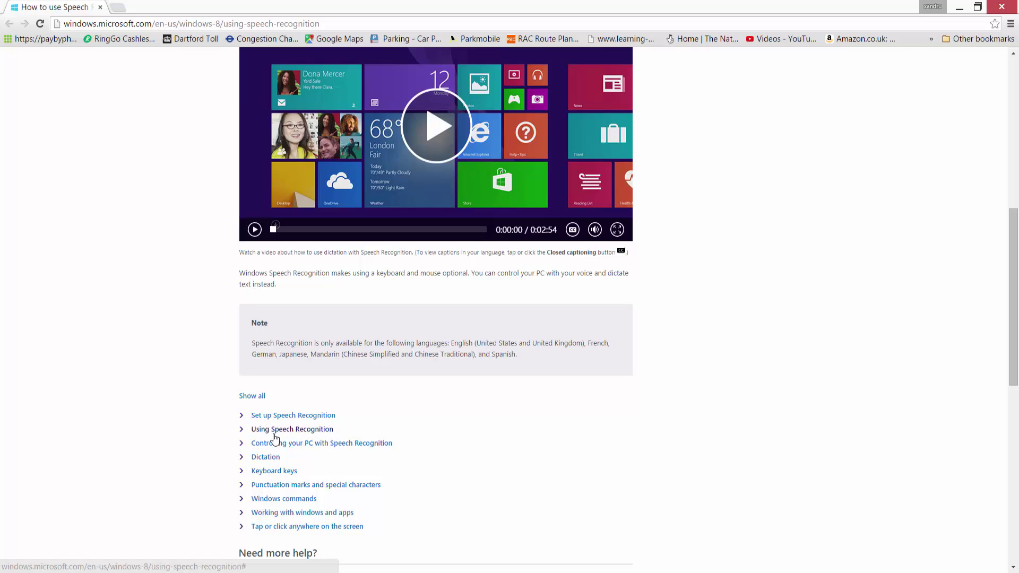
scroll(275, 440, "down", 2)
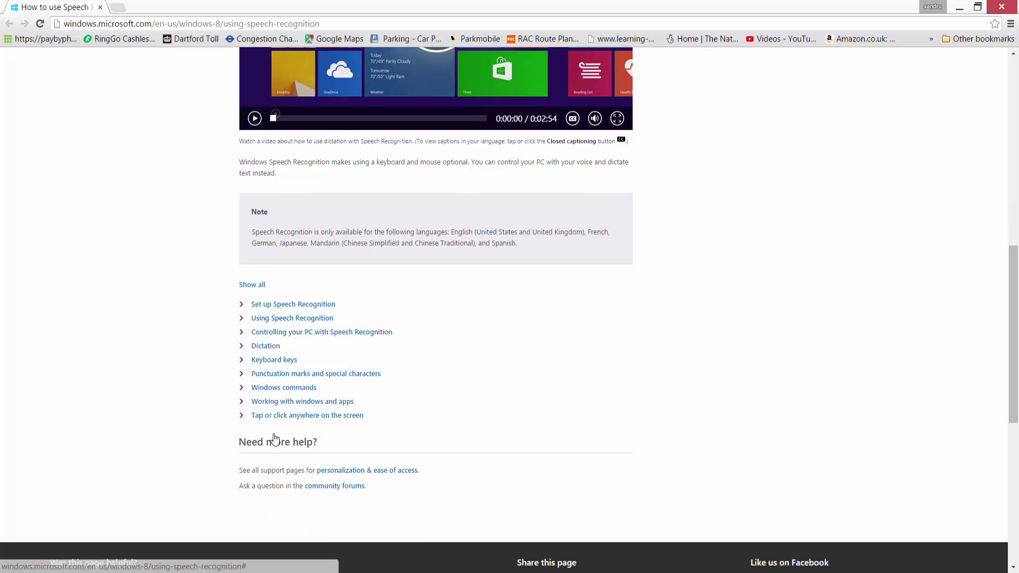
left_click(242, 349)
scroll(322, 457, "down", 2)
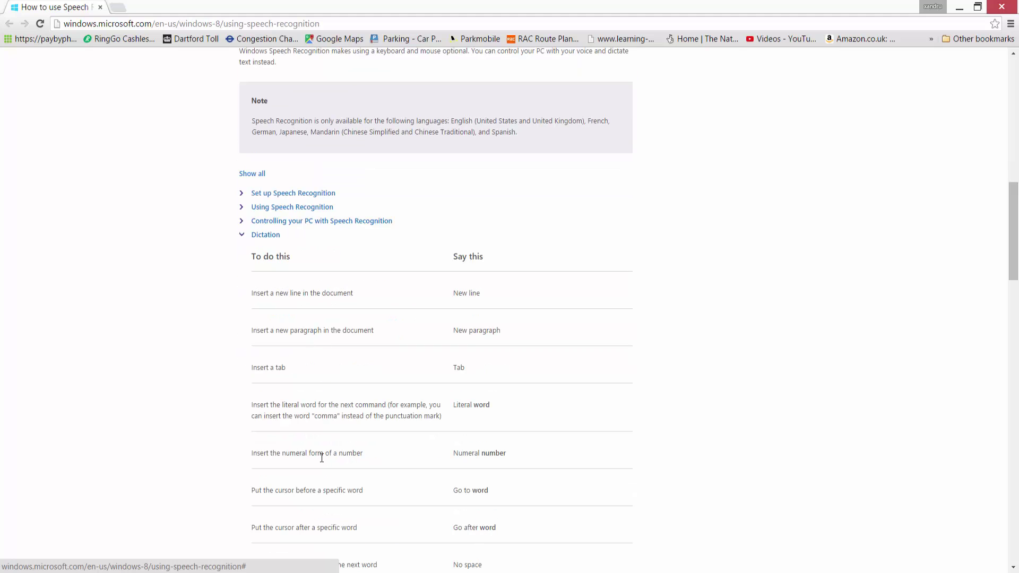
scroll(322, 457, "up", 12)
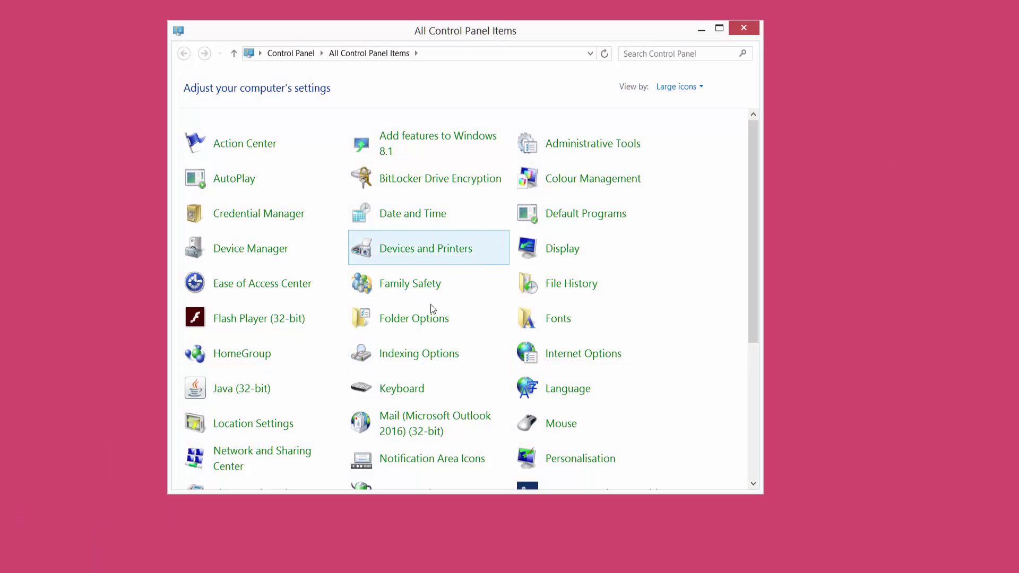
Step: Scroll to Speech Recognition in All Control Panel Items and start Speech Recognition
left_click_drag(756, 181, 749, 301)
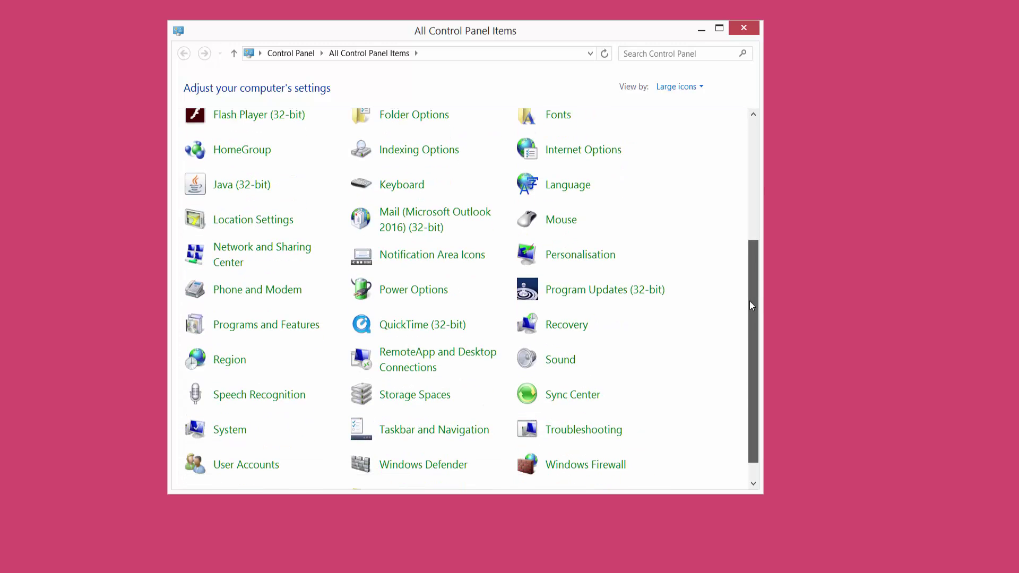
left_click(225, 396)
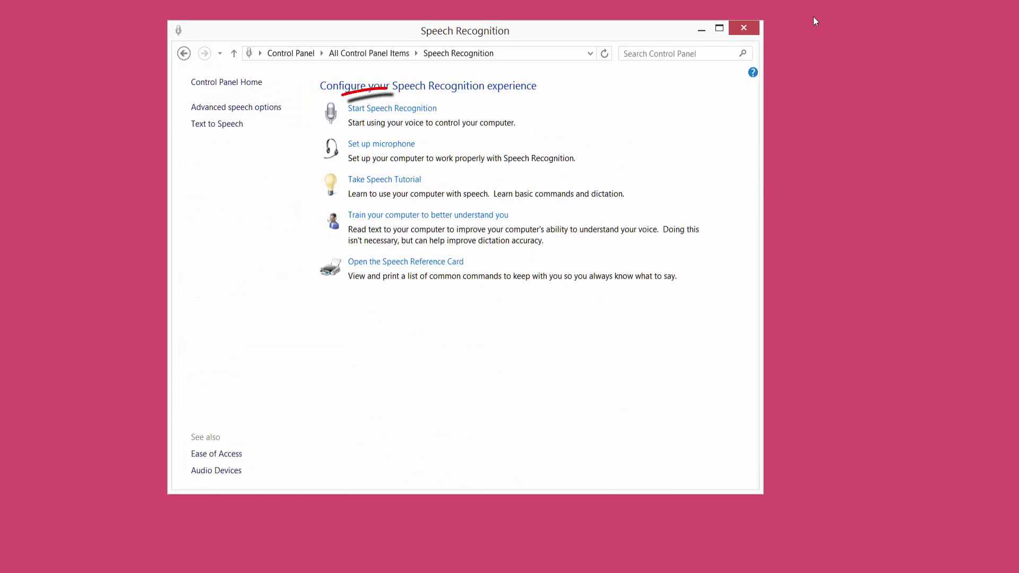
left_click(371, 110)
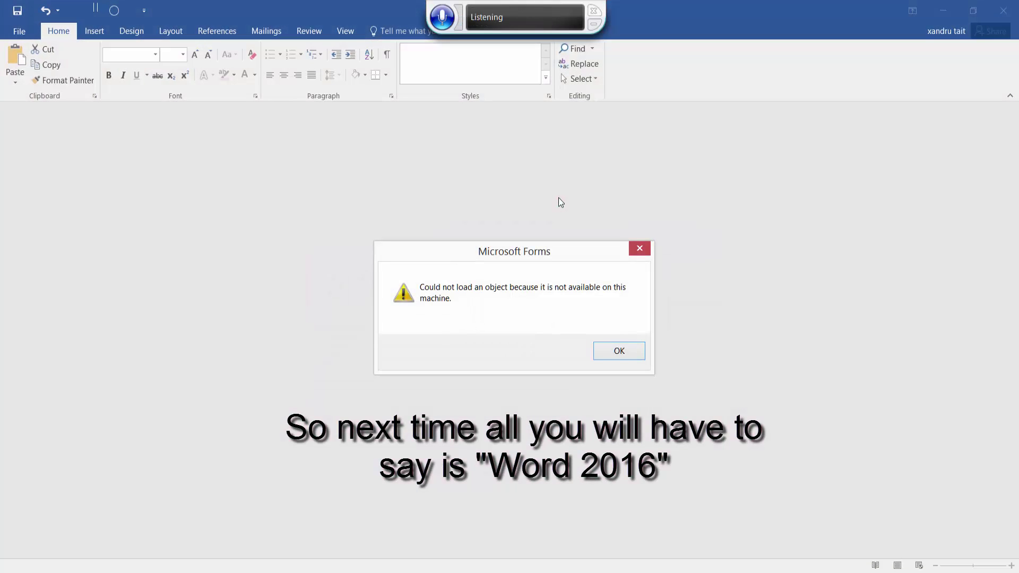
Step: Dismiss the Microsoft Forms error and create a blank Word document
left_click(619, 351)
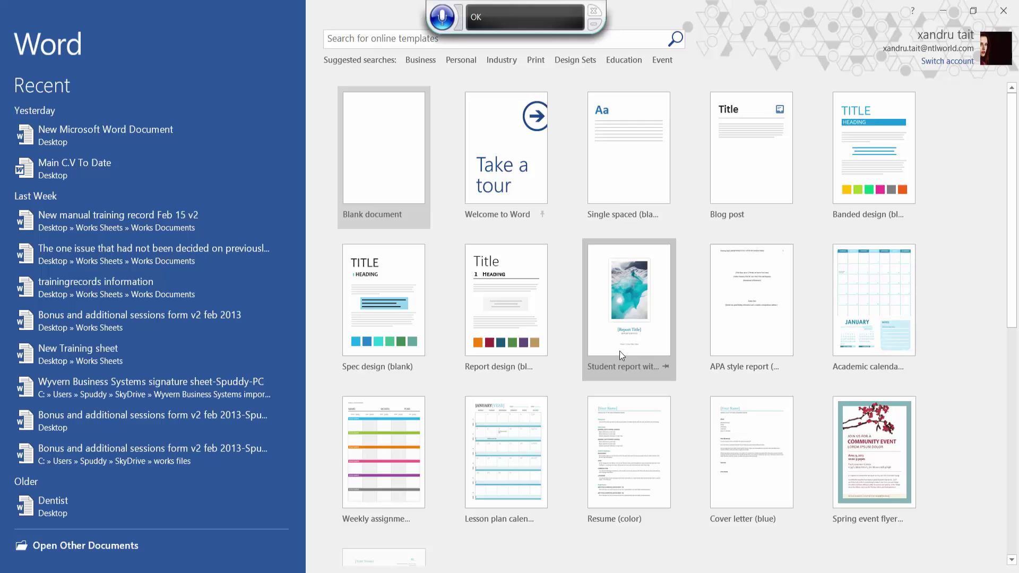
left_click(384, 158)
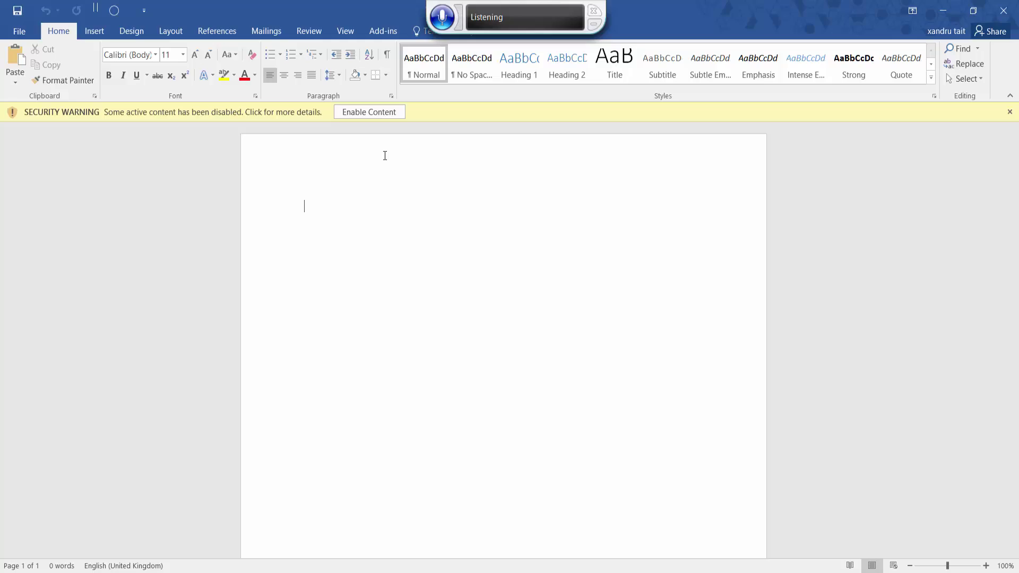
Step: Launch Word 2016 from the Start screen's Apps list
key("super")
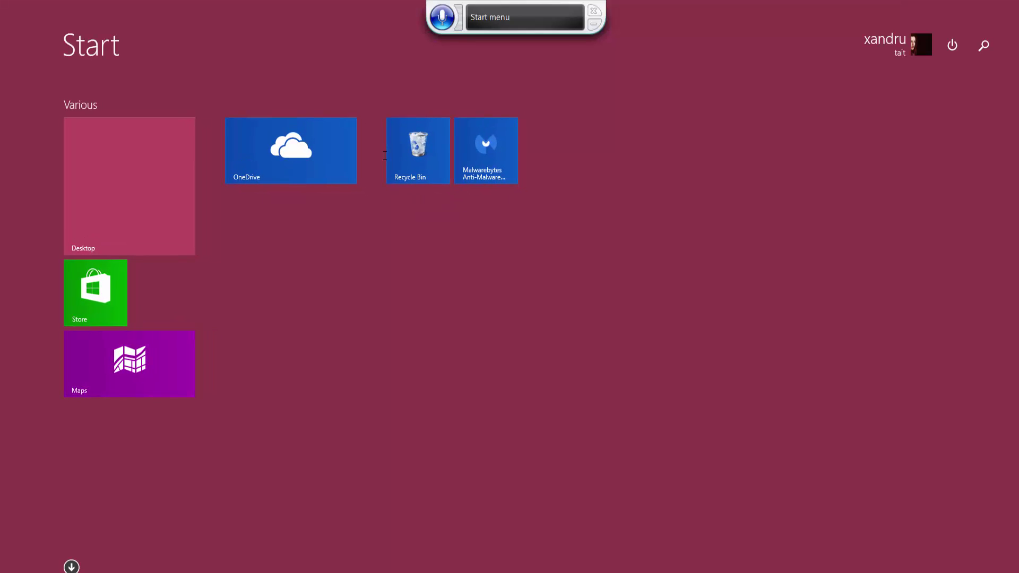
left_click(72, 567)
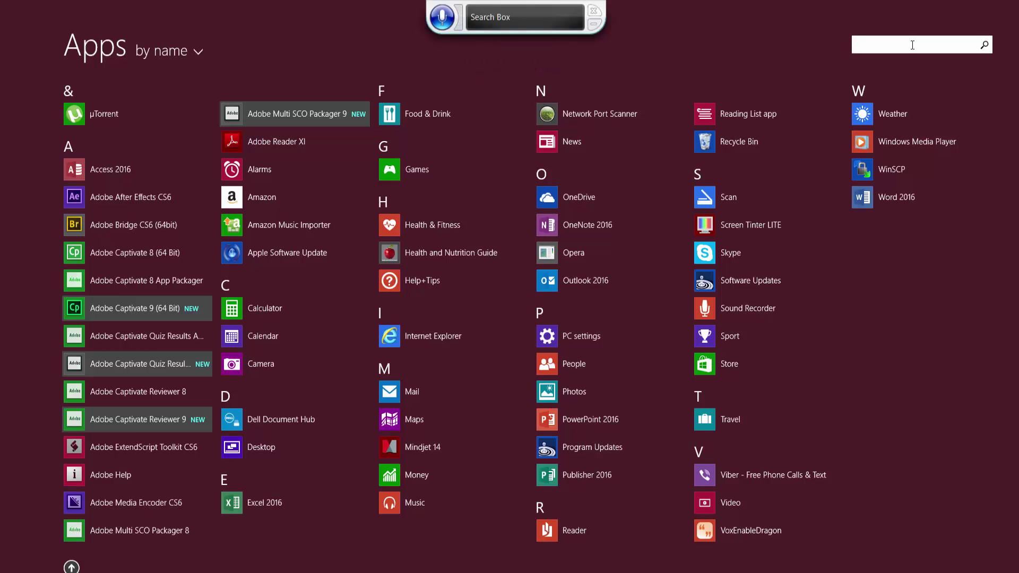
left_click(926, 198)
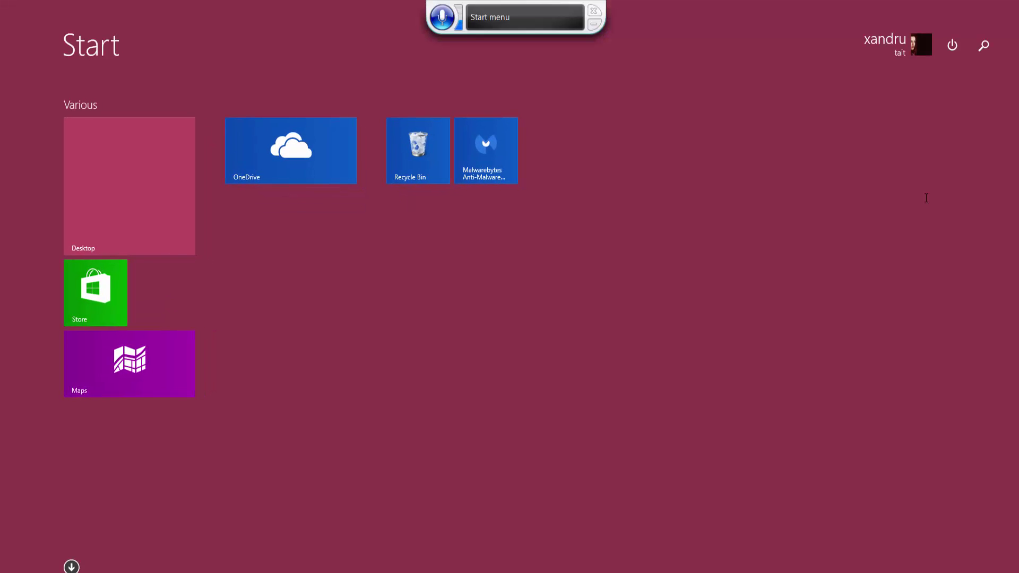
Step: Search the apps for 'Wordpad' and launch WordPad
left_click(71, 566)
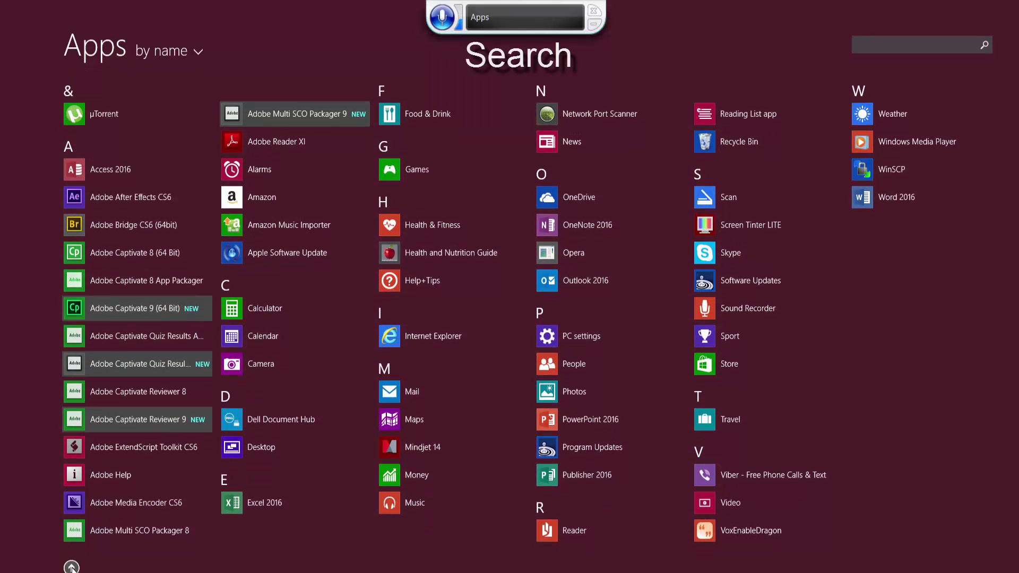
left_click(913, 45)
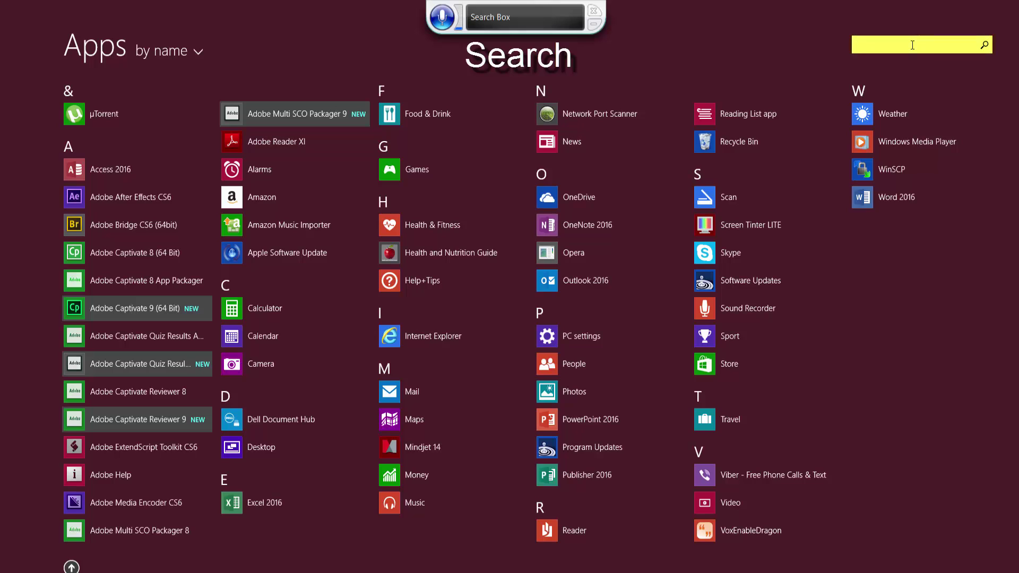
type("Wordpad")
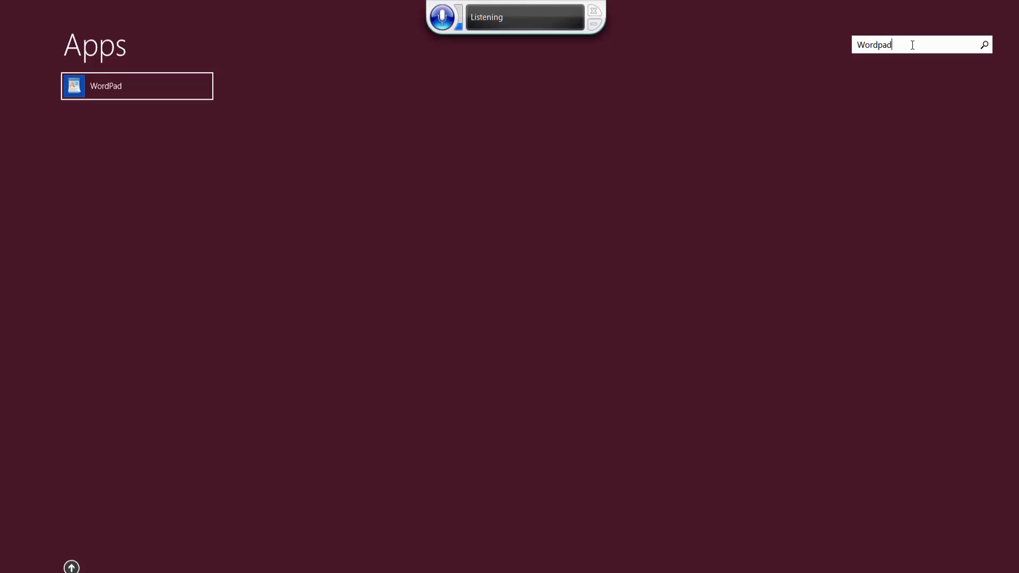
left_click(137, 88)
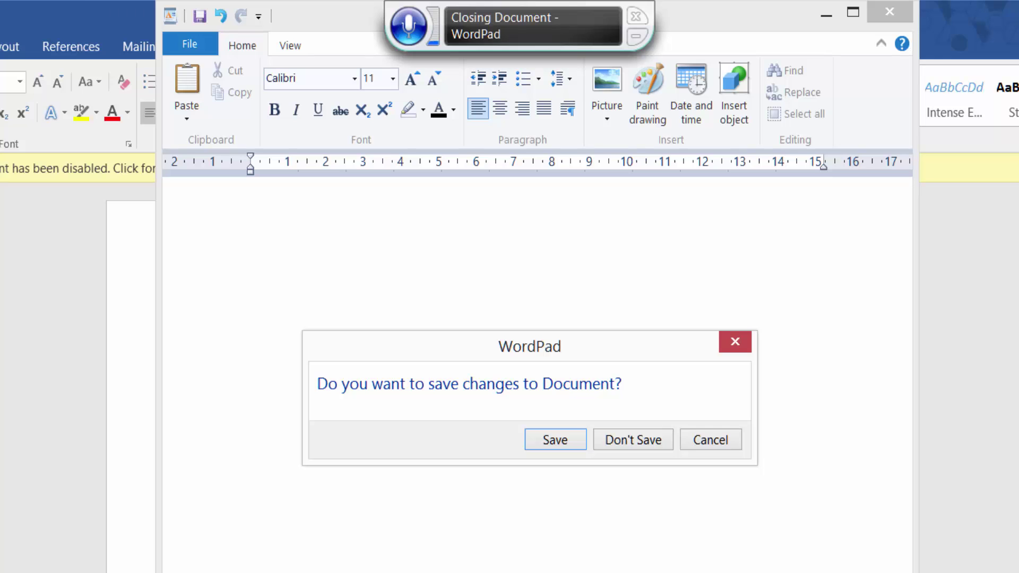
Step: Close WordPad without saving its document changes
left_click(633, 440)
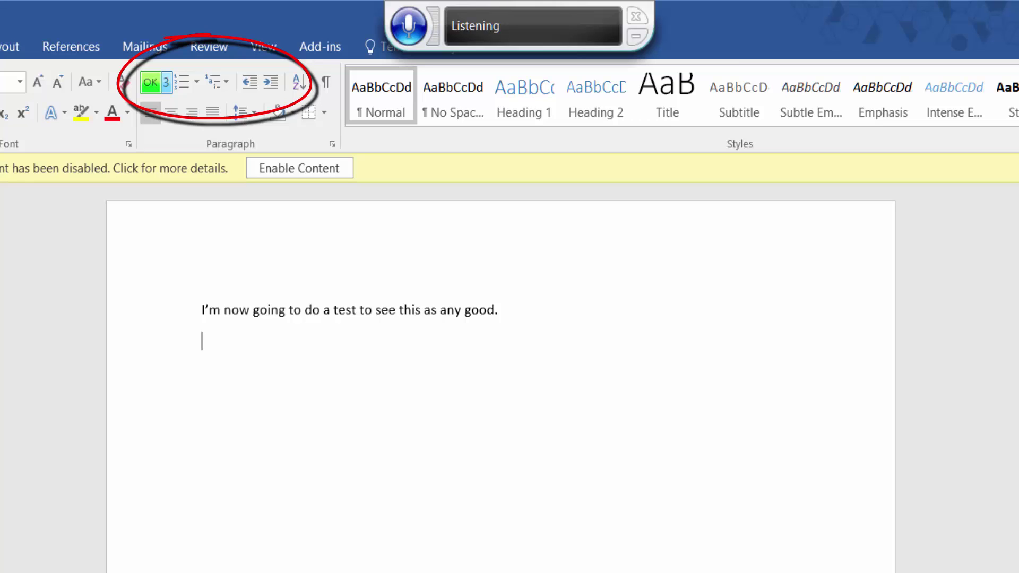
Step: Toggle bullets, numbering and indent on the empty line, leaving it unchanged
left_click(152, 83)
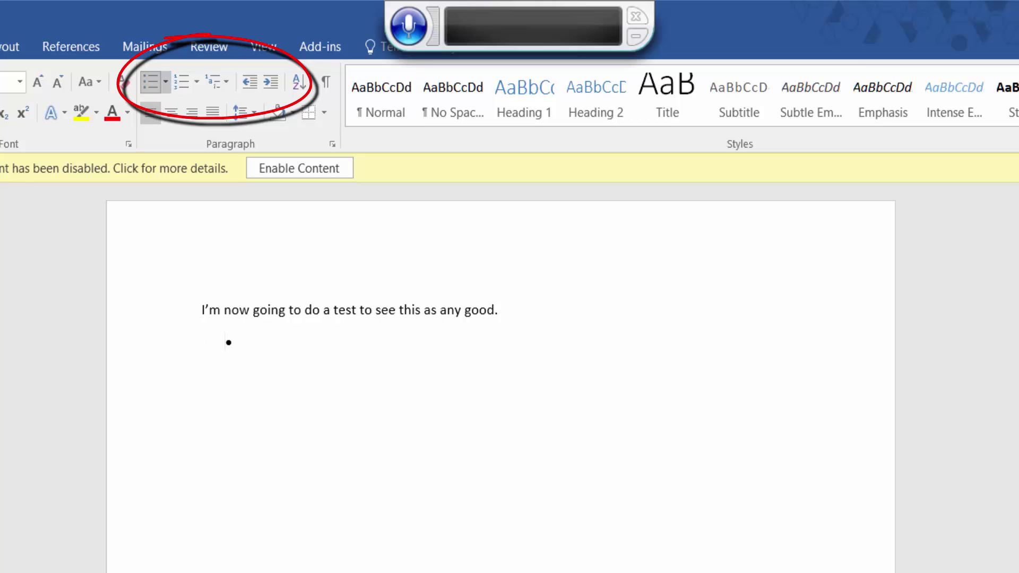
left_click(150, 82)
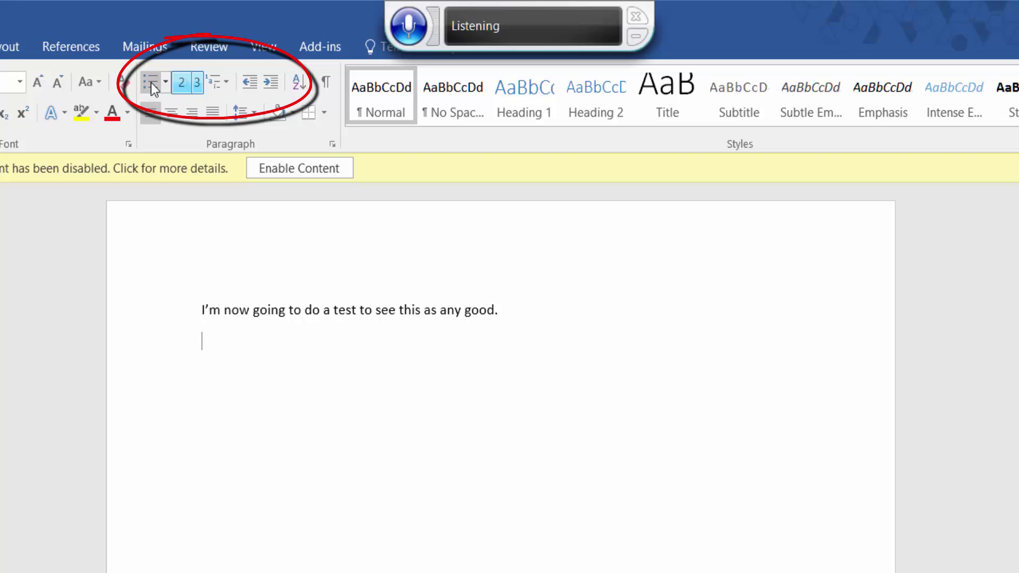
left_click(183, 83)
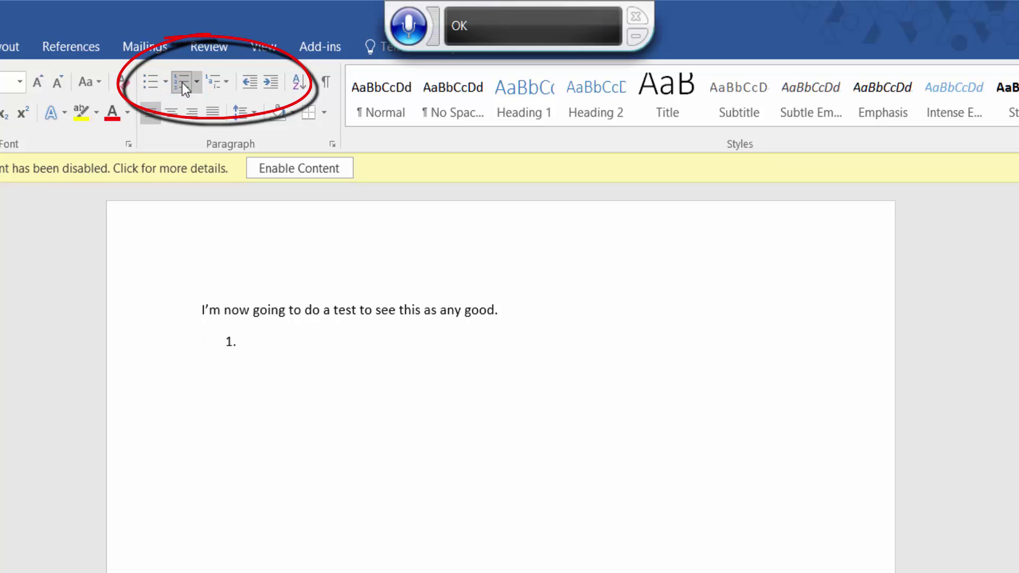
left_click(183, 83)
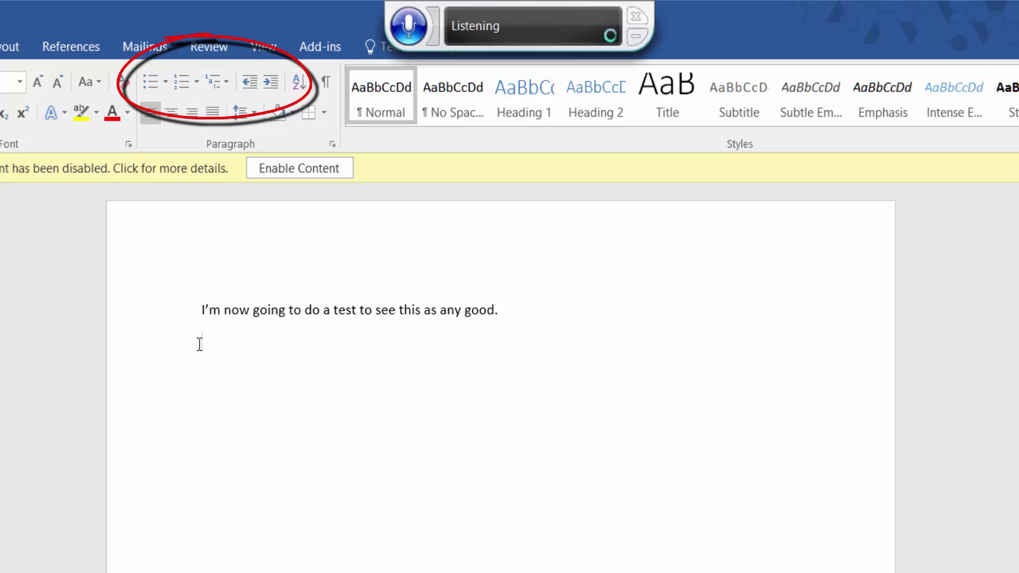
left_click(272, 82)
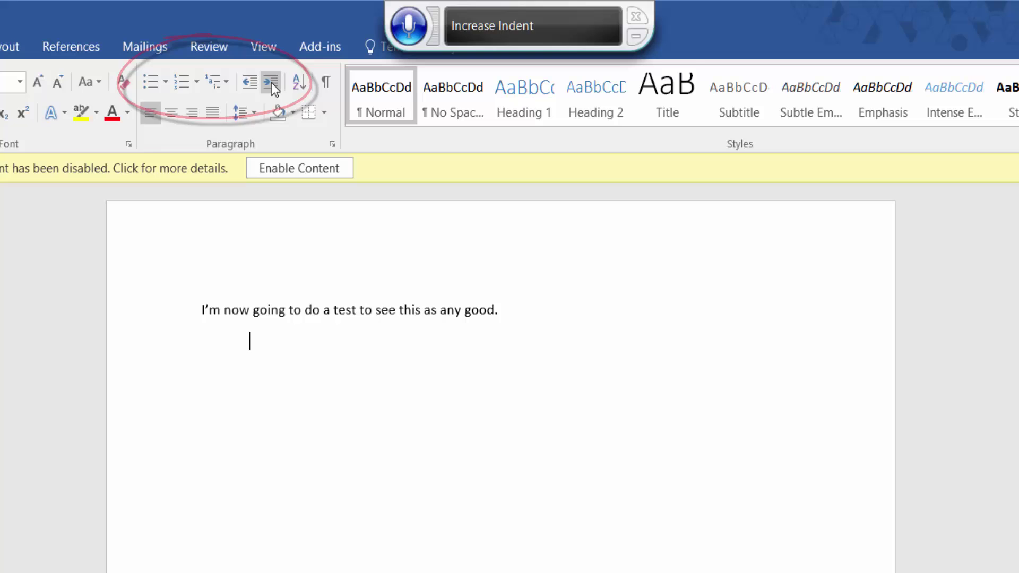
left_click(251, 82)
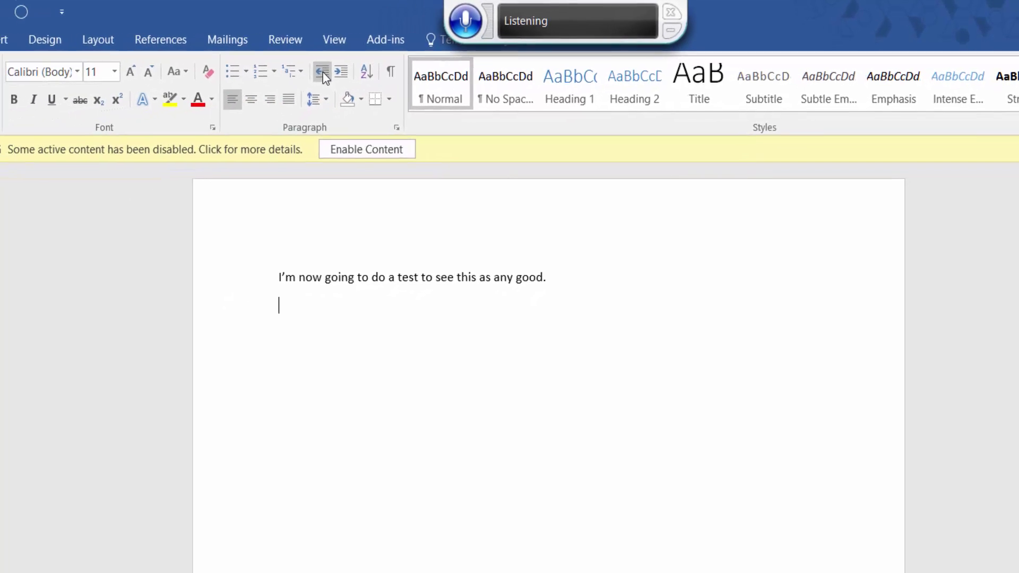
Step: Open and cancel the Font dialog, then set the font size to 24
left_click(248, 121)
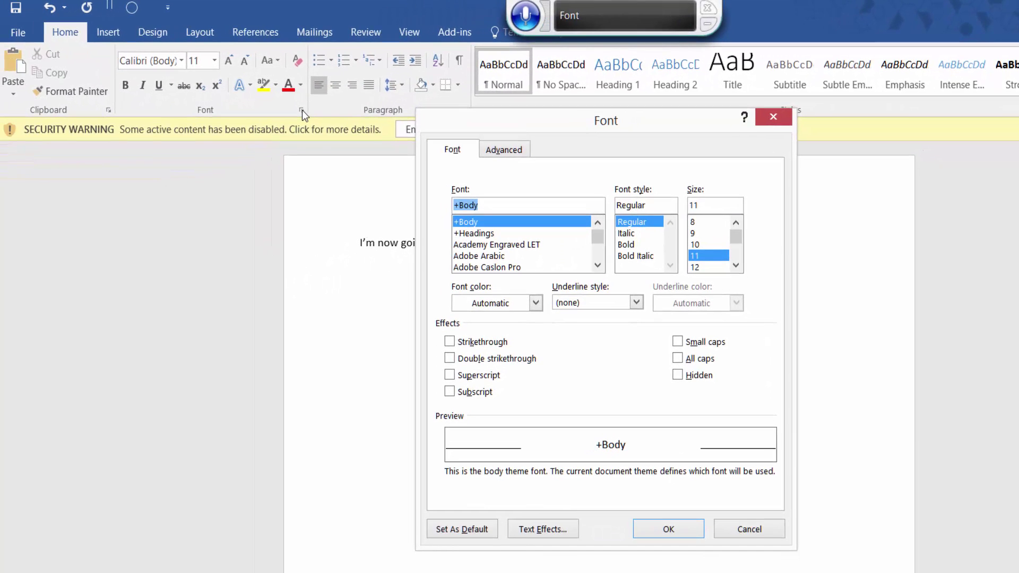
left_click(749, 529)
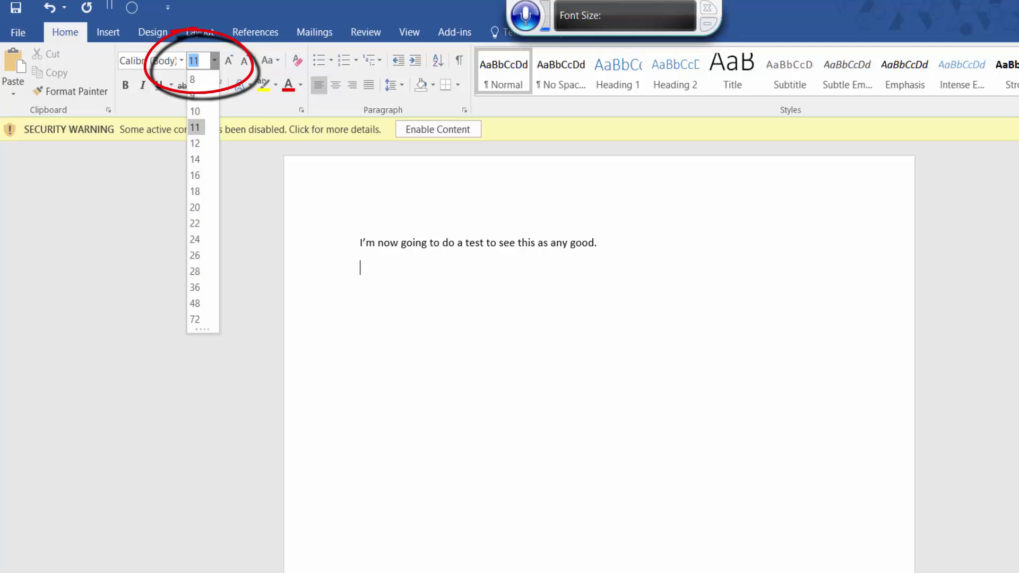
left_click(196, 240)
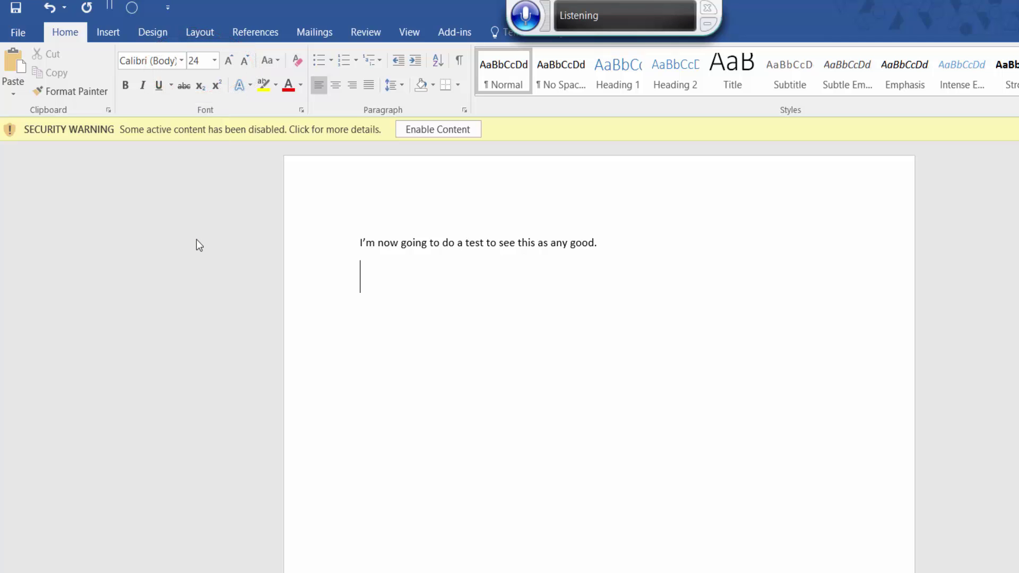
Step: Delete the unwanted dictation and add a new line of symbols '!?, & &@:-)'
key("BackSpace")
key("BackSpace")
key("BackSpace")
key("BackSpace")
key("BackSpace")
key("BackSpace")
key("BackSpace")
key("BackSpace")
key("BackSpace")
key("BackSpace")
key("BackSpace")
key("BackSpace")
key("BackSpace")
key("BackSpace")
key("BackSpace")
key("BackSpace")
key("BackSpace")
key("BackSpace")
key("BackSpace")
key("BackSpace")
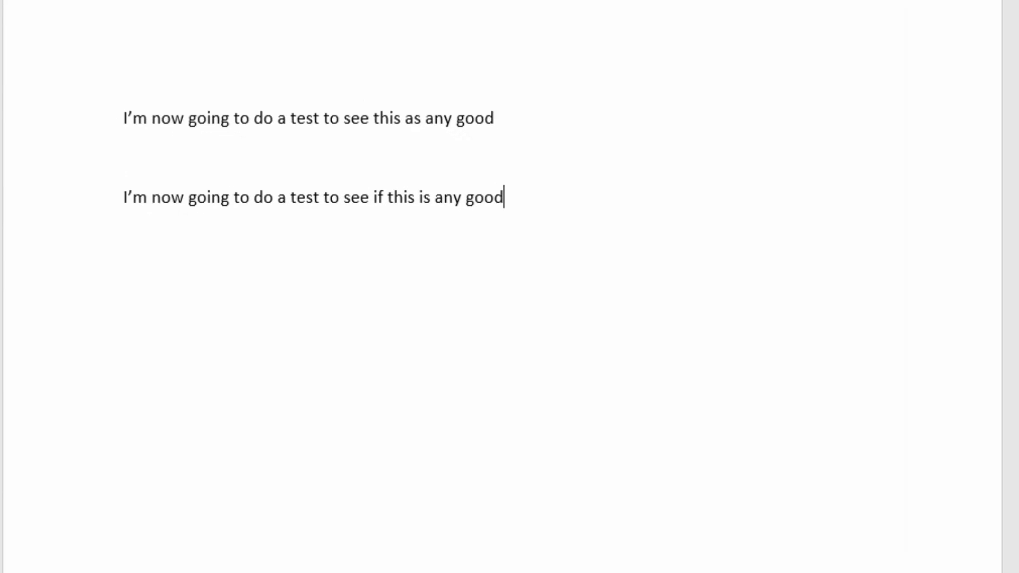
key("Return")
type("!?, & &@")
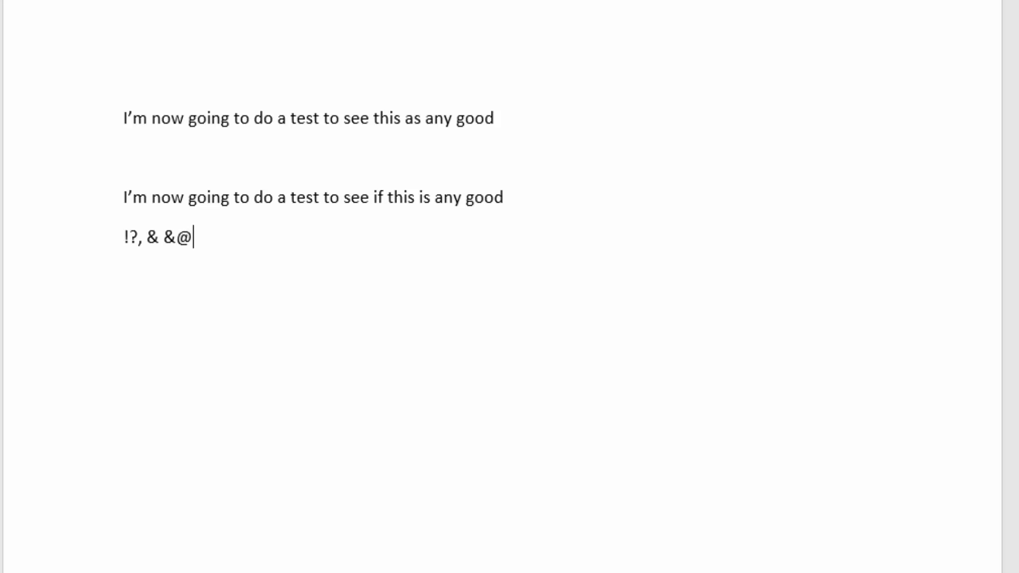
type(":-)")
key("Return")
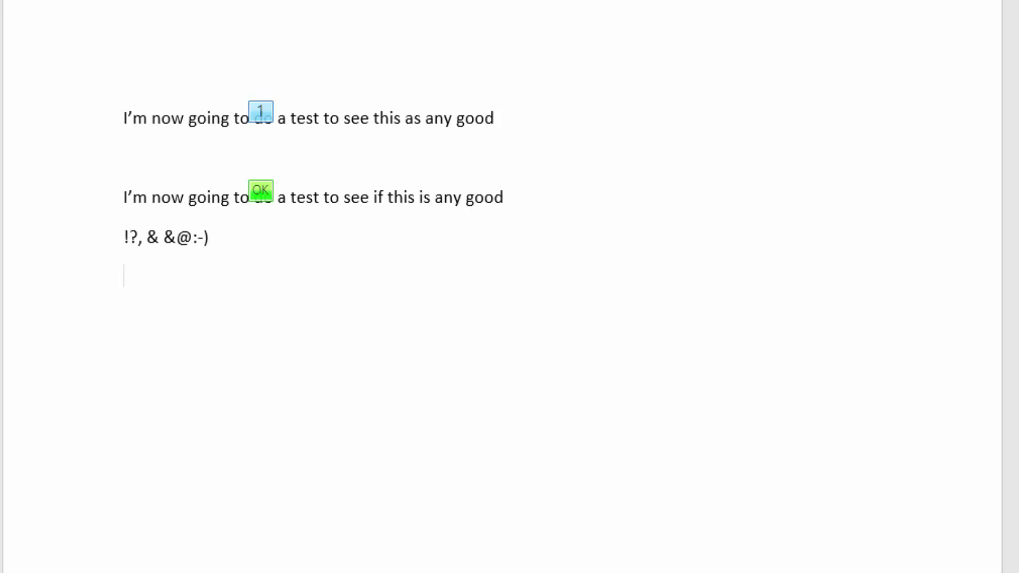
Step: Make 'going to do' in the first line bold
left_click_drag(189, 118, 273, 118)
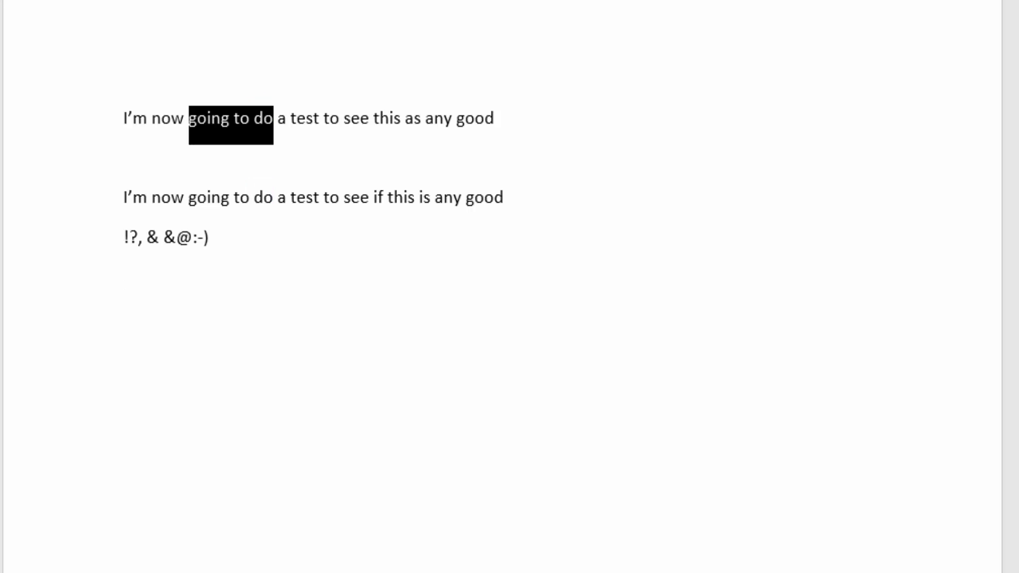
key("ctrl+b")
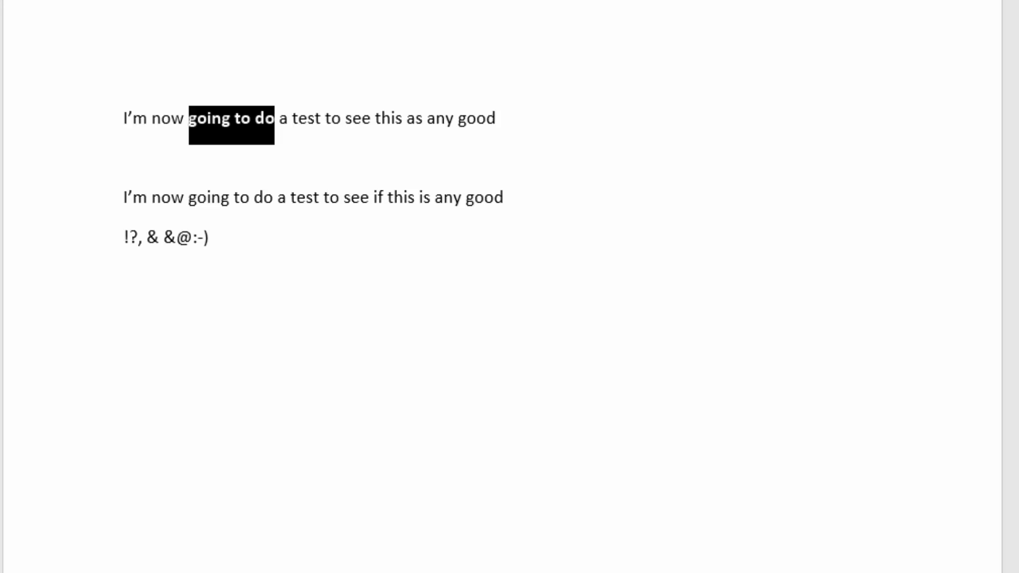
left_click(275, 117)
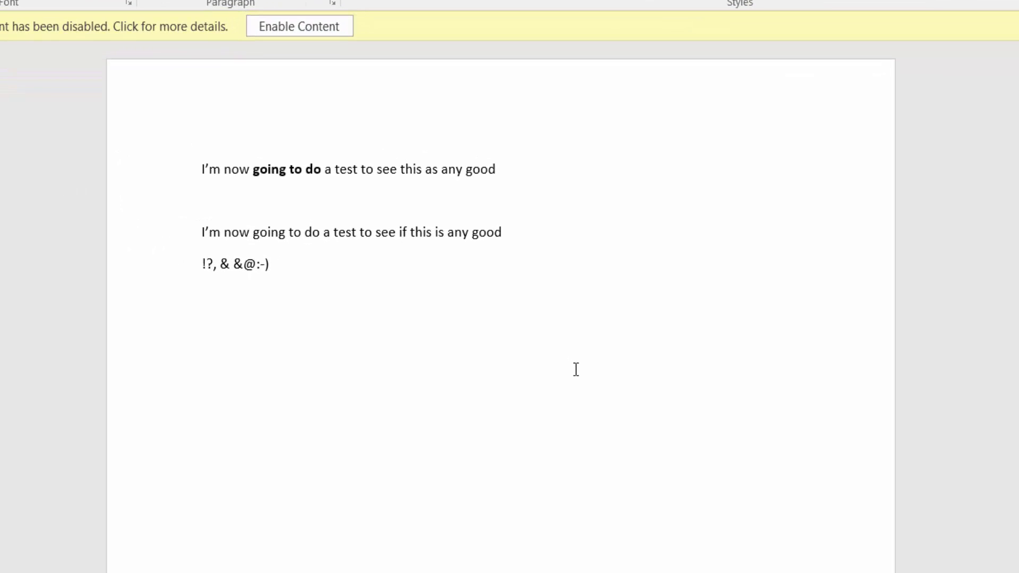
Step: Dictate ', let's see if he gets my name right' plus the user's name onto the first line
type(",")
type(" let's see if he gets my main writes Henry")
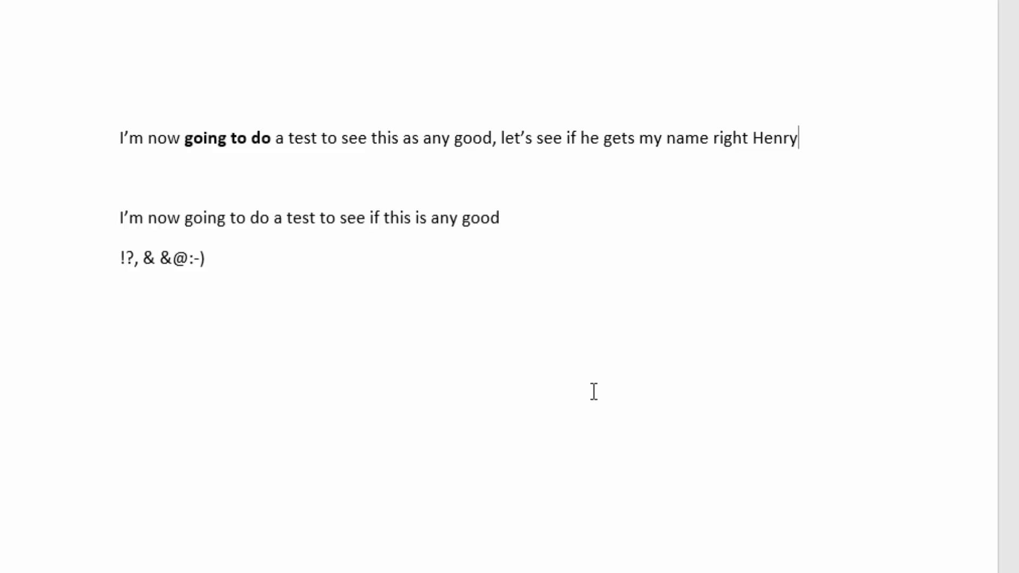
Step: Start a new line below the first sentence for the second dictated line
key("Return")
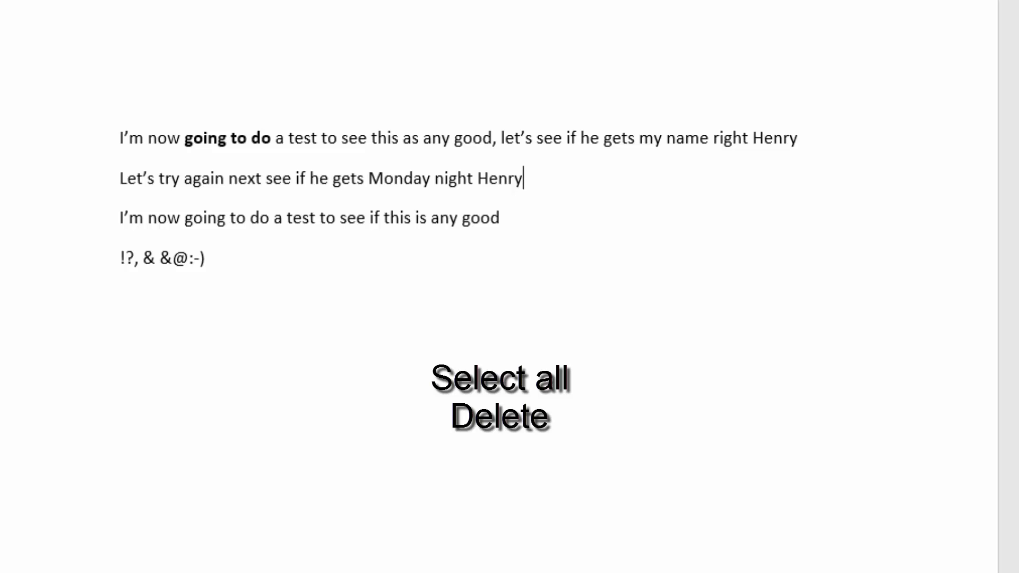
Step: Select all the document text so it can be replaced
key("ctrl+a")
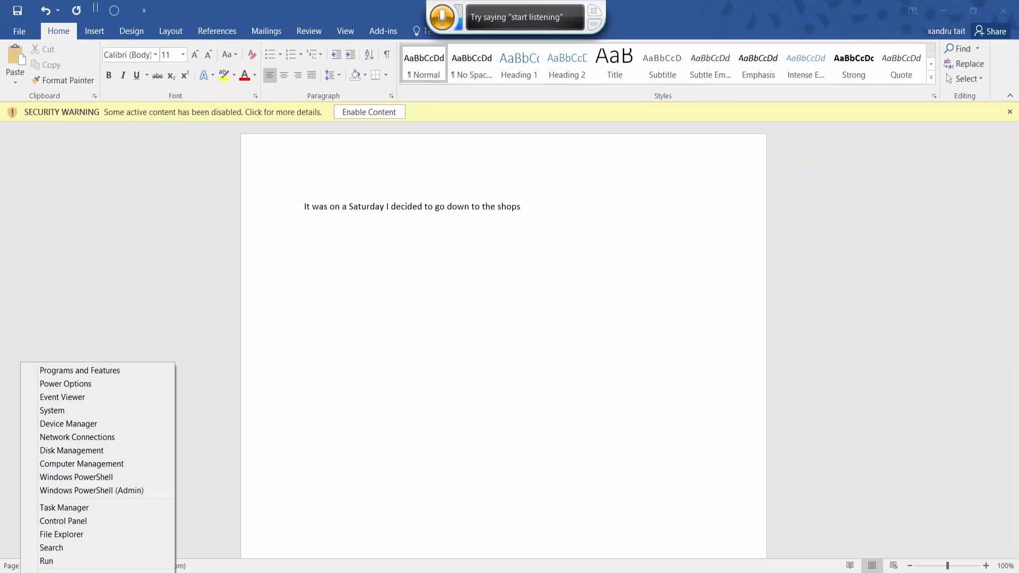
Step: From Control Panel's Speech Recognition settings, open the online Speech Reference Card
left_click(87, 525)
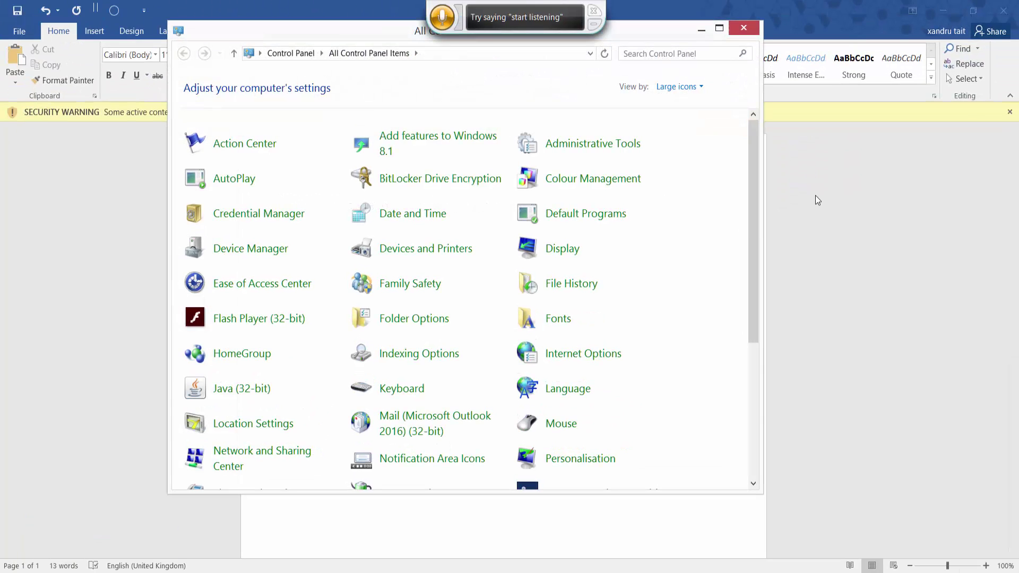
left_click_drag(754, 187, 744, 382)
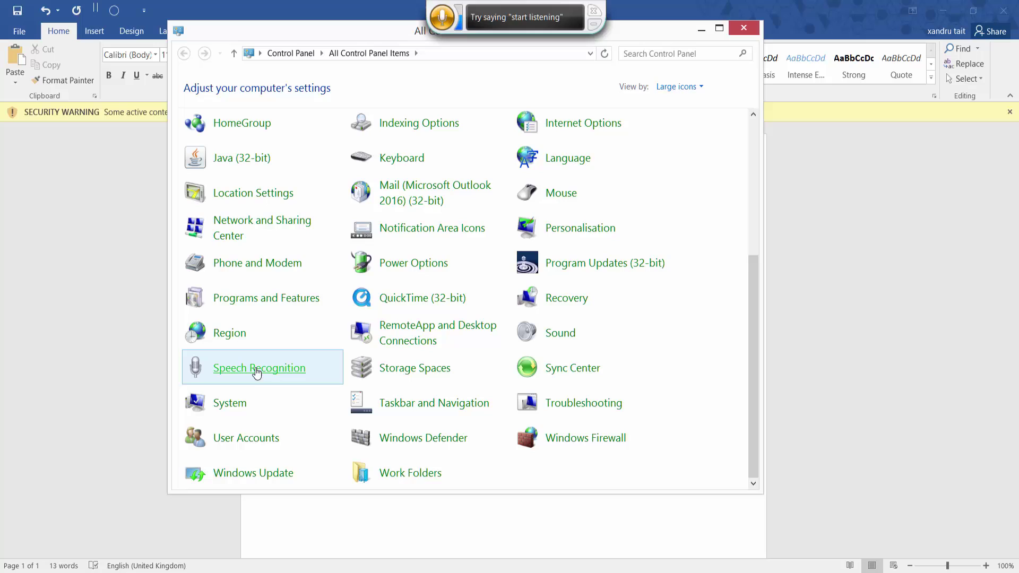
left_click(257, 370)
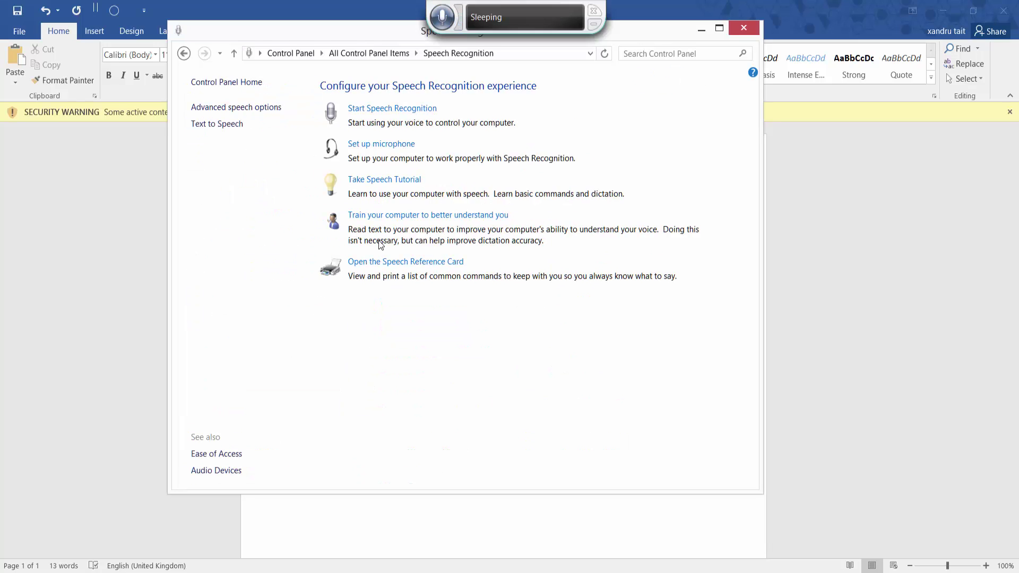
left_click(382, 261)
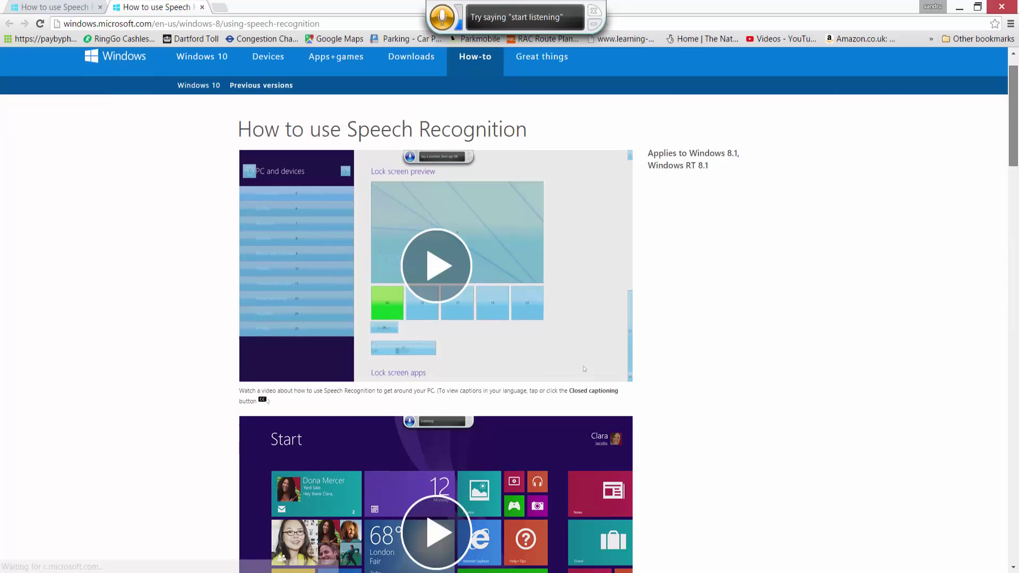
Step: Collapse the Controlling your PC section and browse the Dictation commands table
left_click_drag(1014, 90, 1017, 298)
scroll(260, 248, "up", 2)
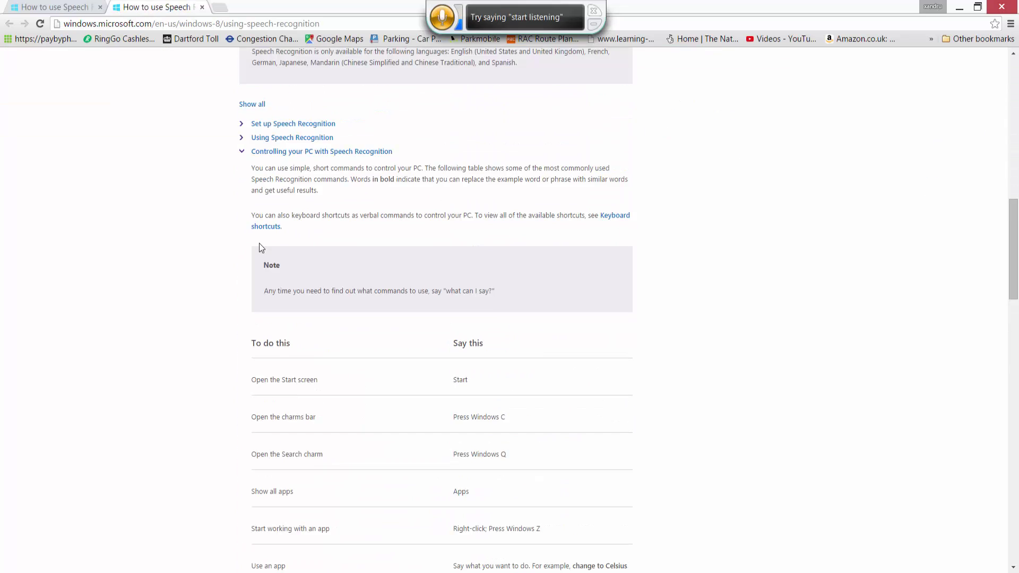
left_click(241, 152)
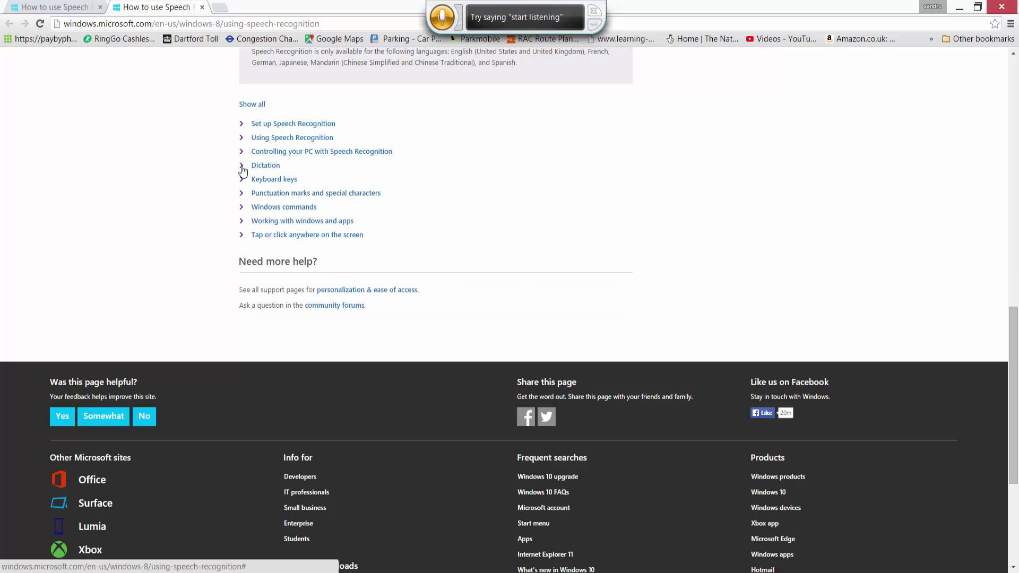
left_click(242, 166)
scroll(311, 408, "down", 4)
scroll(312, 407, "down", 1)
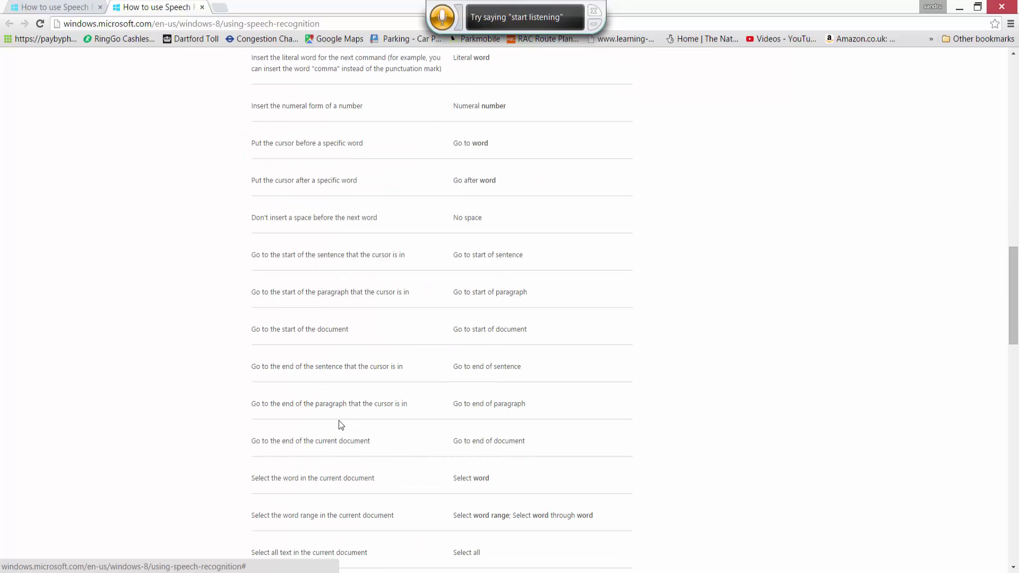
scroll(342, 411, "up", 7)
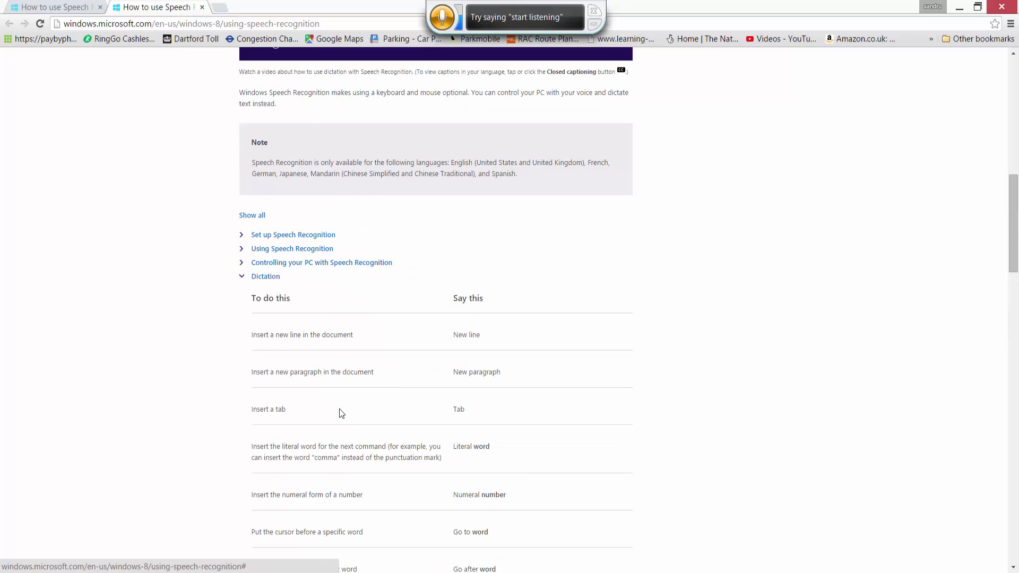
Step: Review the punctuation marks and special characters list, then close Chrome
left_click(241, 277)
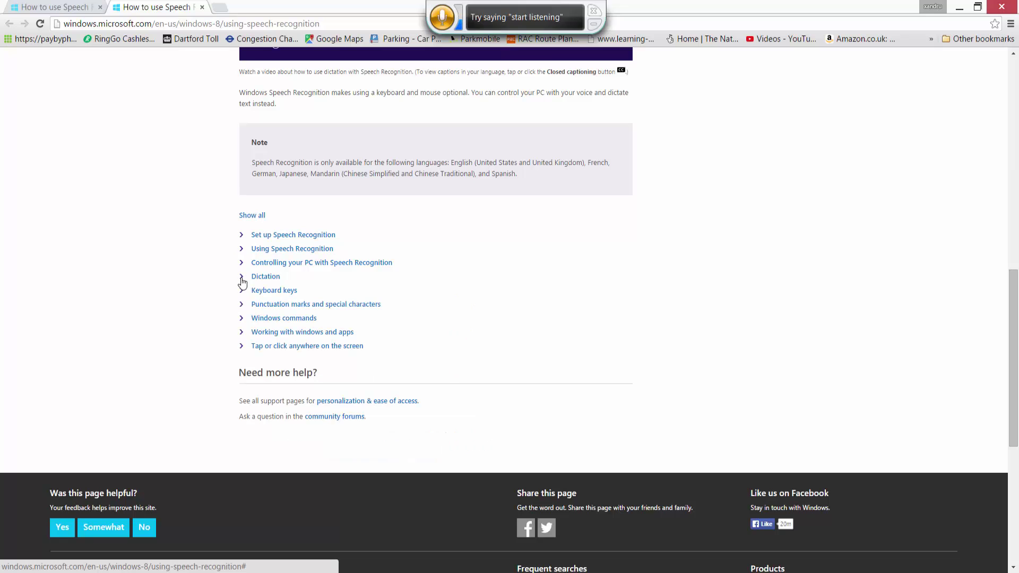
left_click(242, 306)
scroll(406, 399, "down", 20)
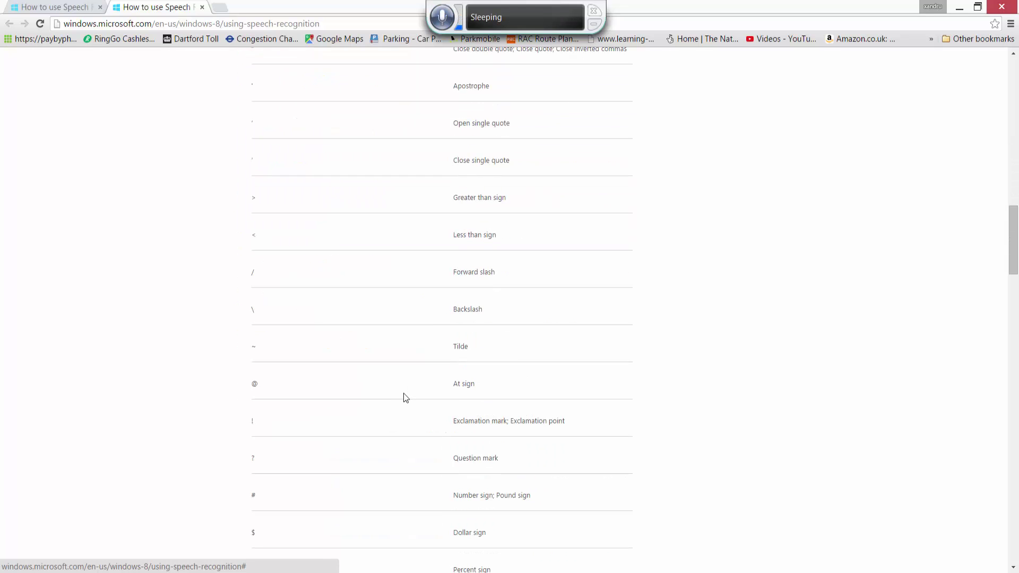
scroll(406, 398, "down", 10)
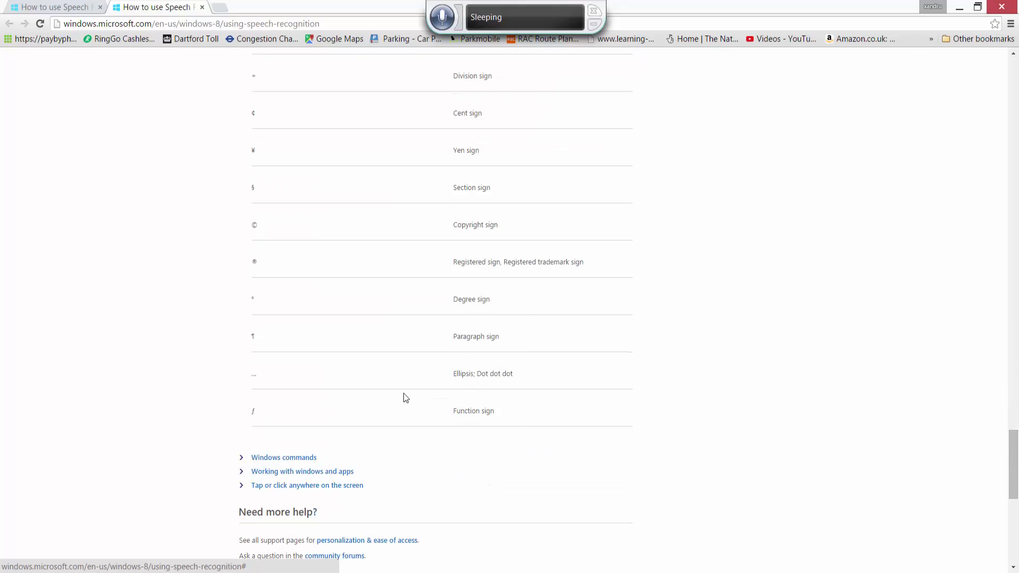
scroll(412, 396, "up", 18)
scroll(414, 396, "up", 11)
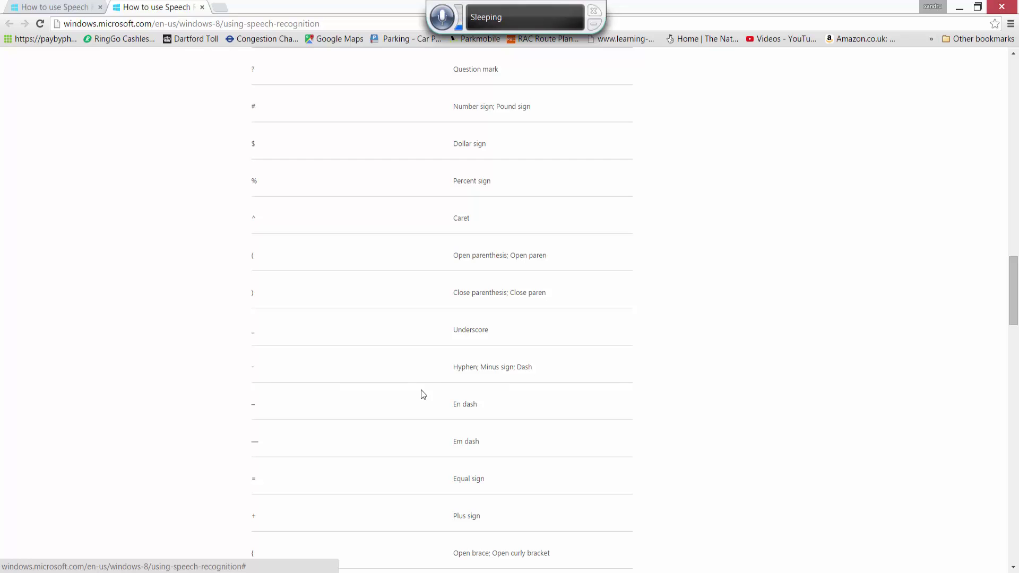
left_click(1008, 4)
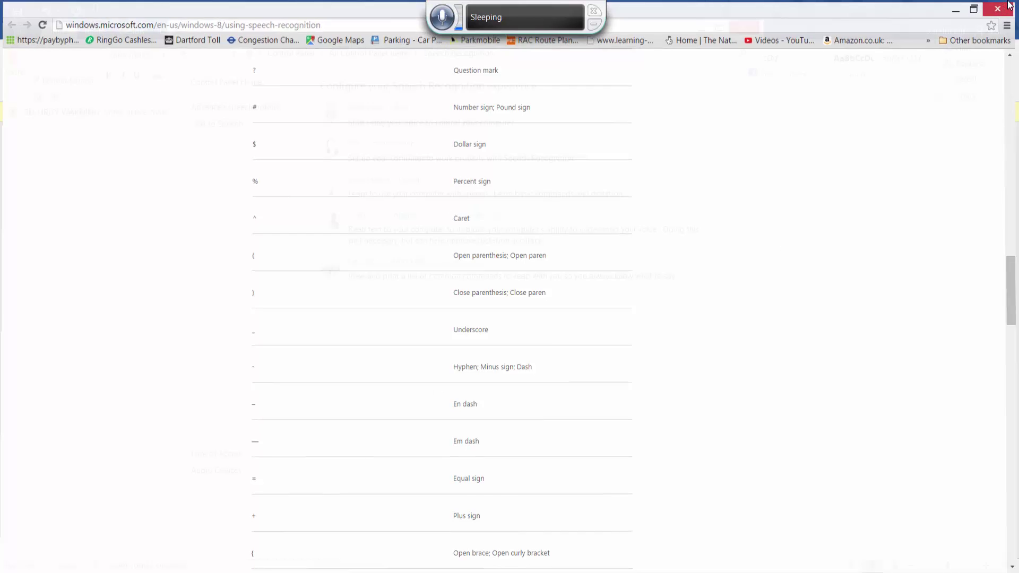
Step: Close the Speech Recognition window, enable the document's content, and go to the document start
left_click(746, 30)
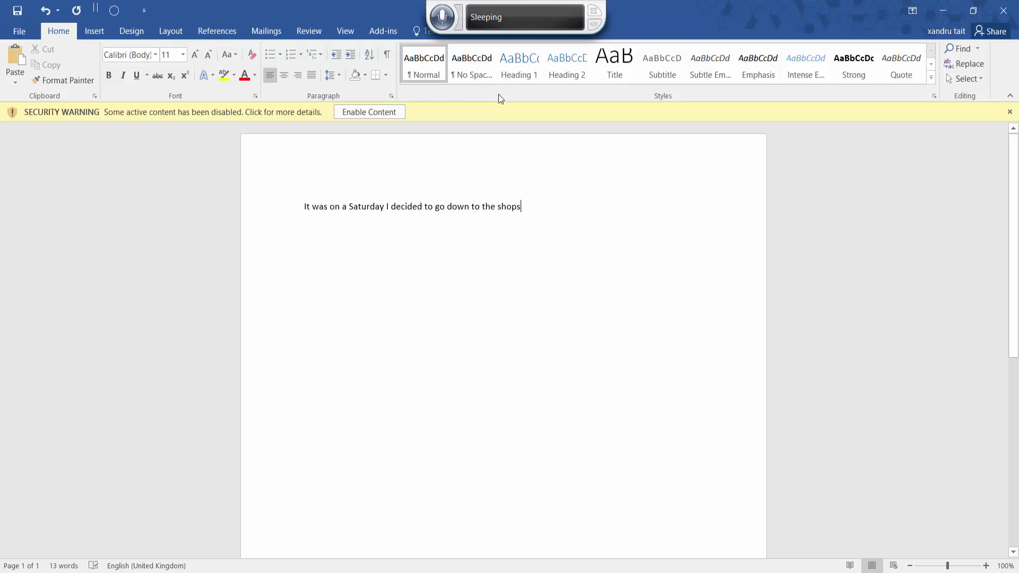
left_click(357, 113)
key("Home")
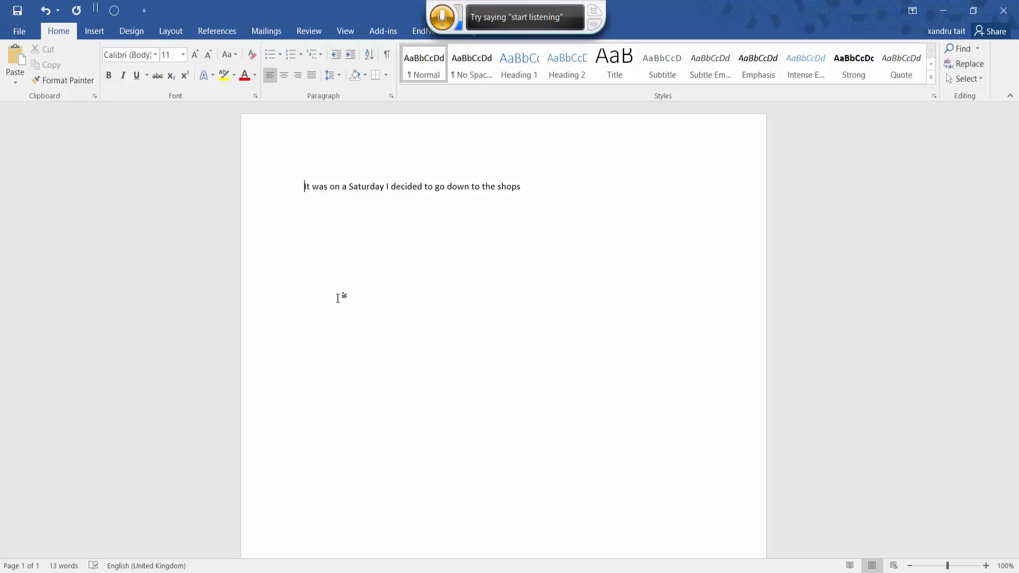
Step: Have Narrator read the Saturday shops sentence aloud
key("super+ctrl+o")
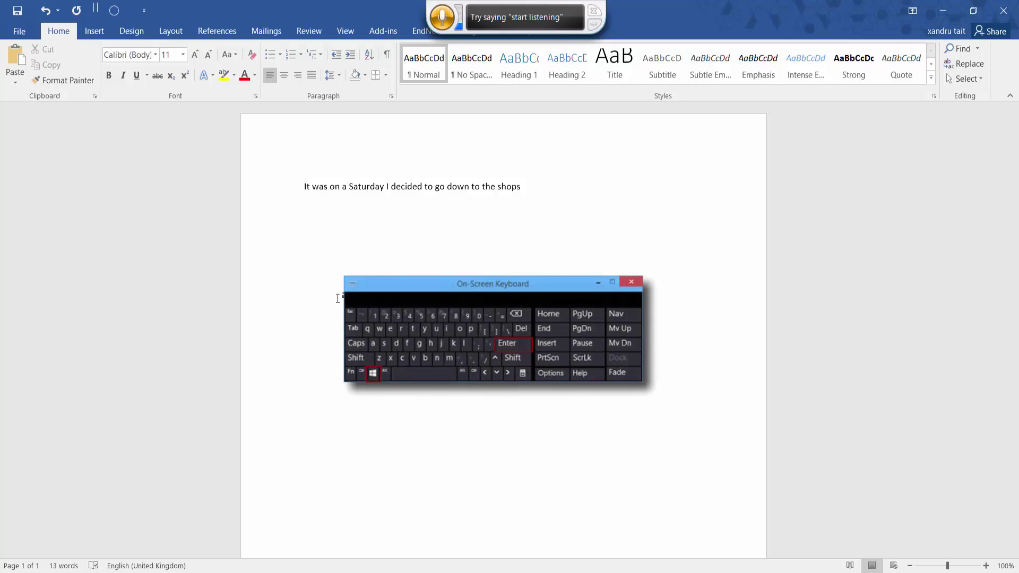
key("super+ctrl+o")
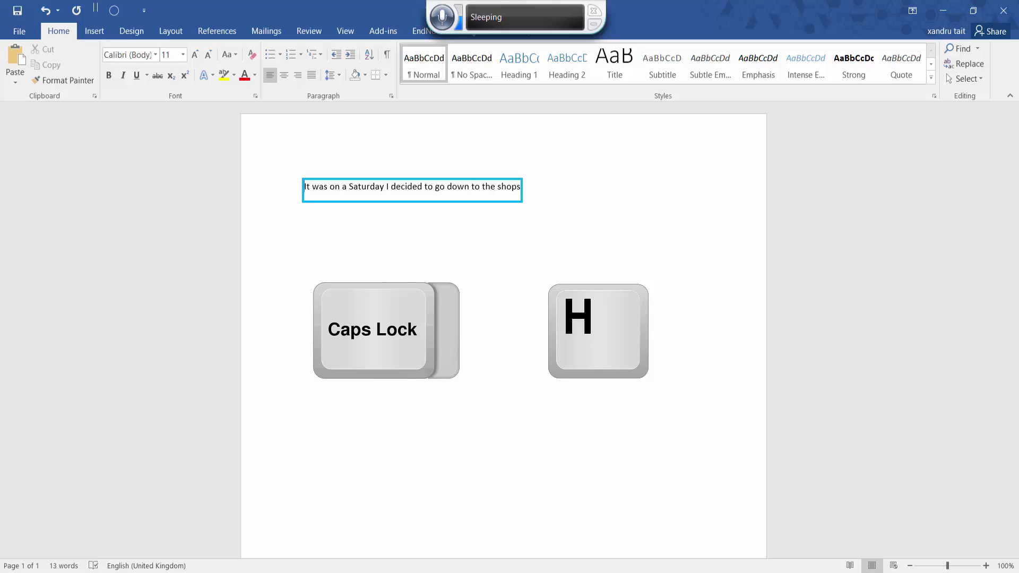
key("Caps_Lock+h")
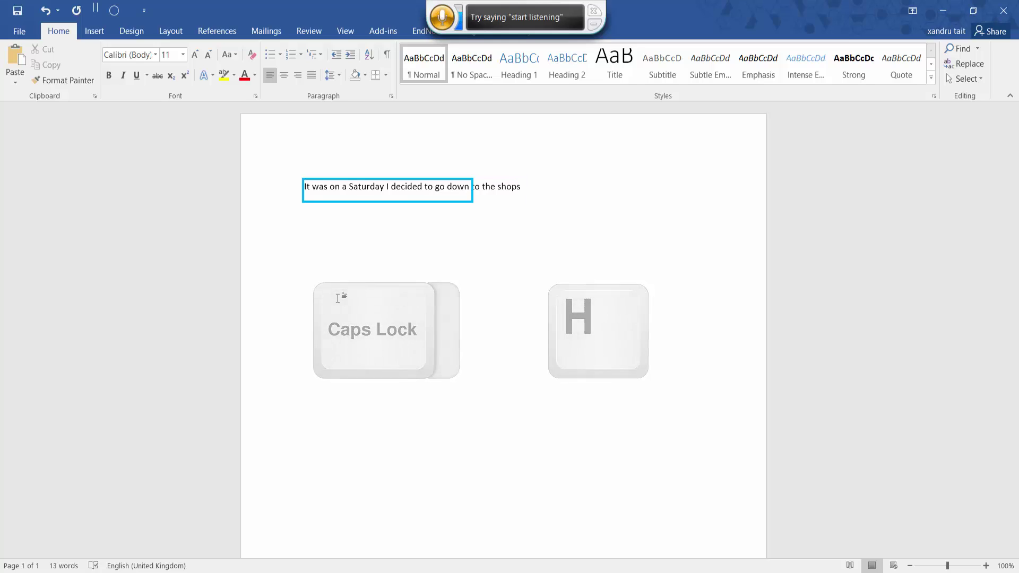